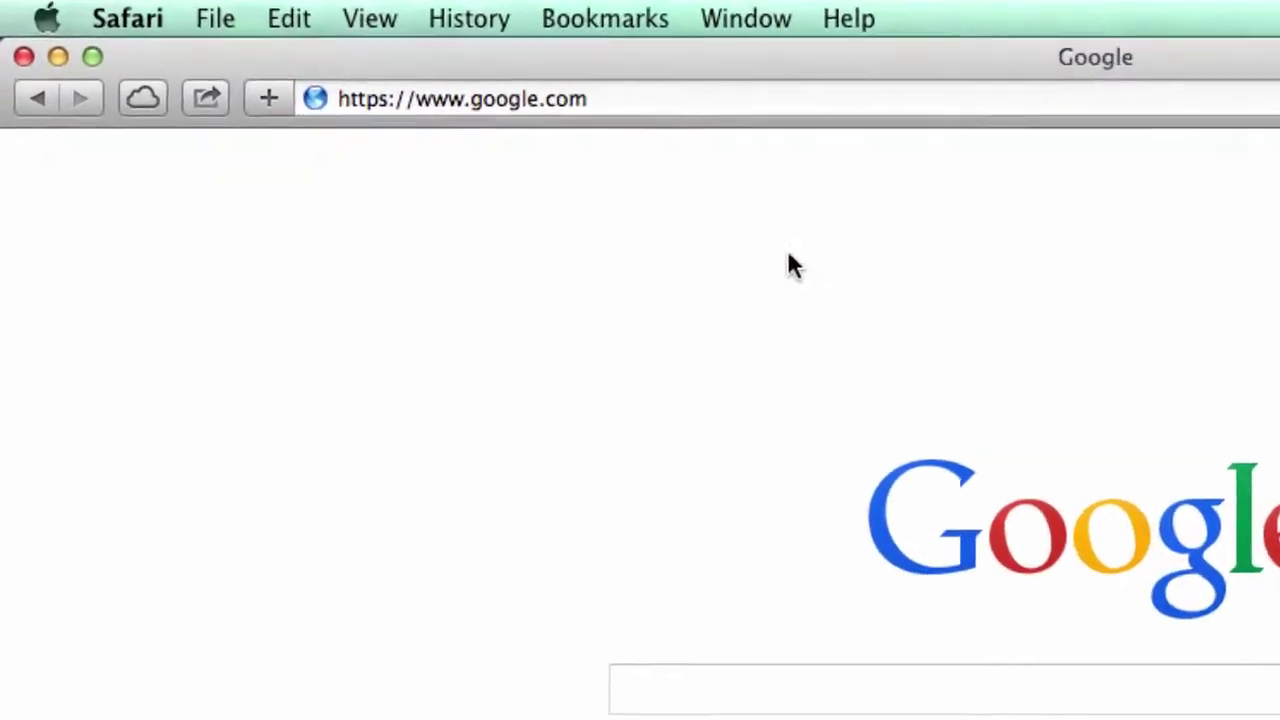
Step: Enter 'slideshowcreator.net' in Safari to reach slideshowcreator.net and start the Fantashow MAC DOWNLOAD
left_click(597, 100)
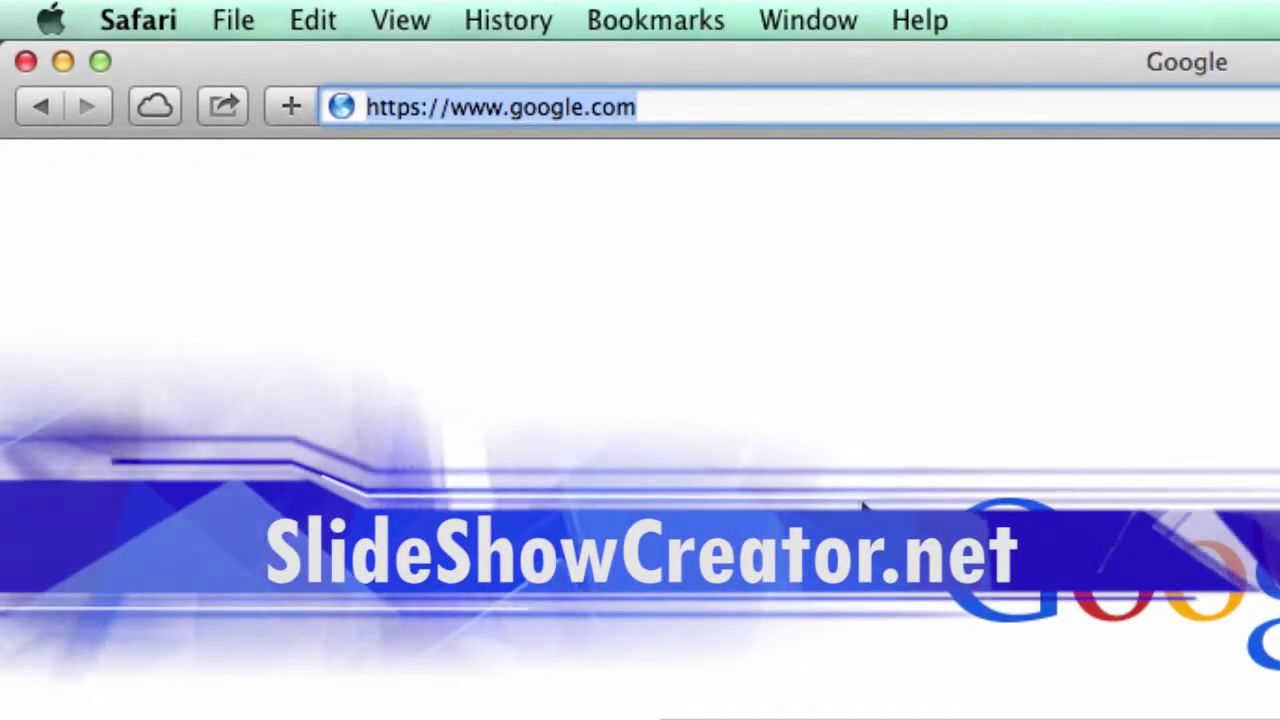
type("slideshowcreator.net")
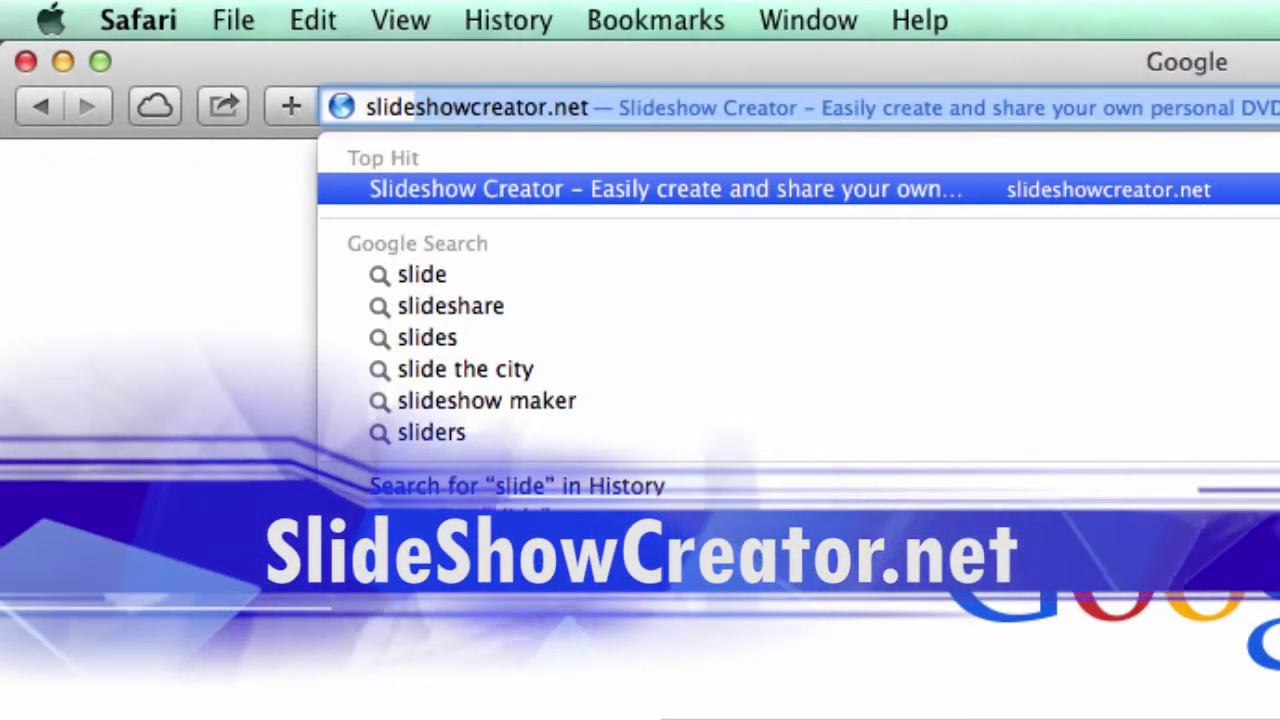
key("Return")
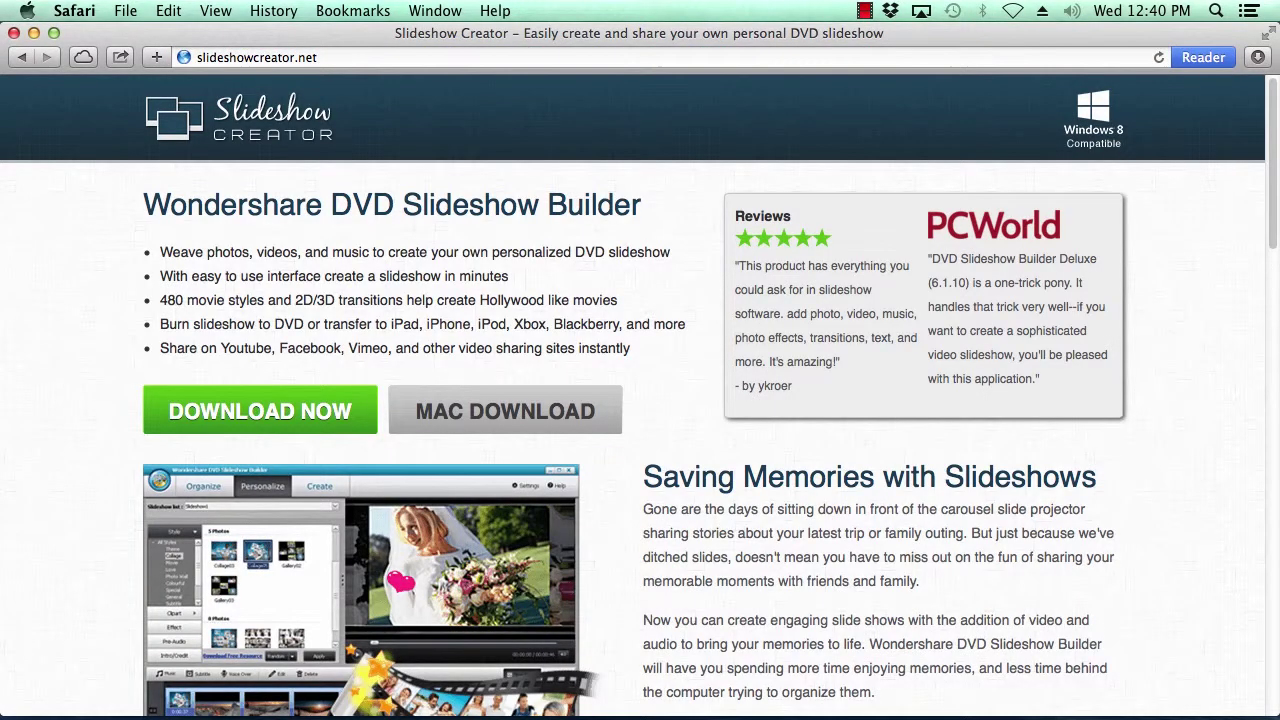
left_click(537, 412)
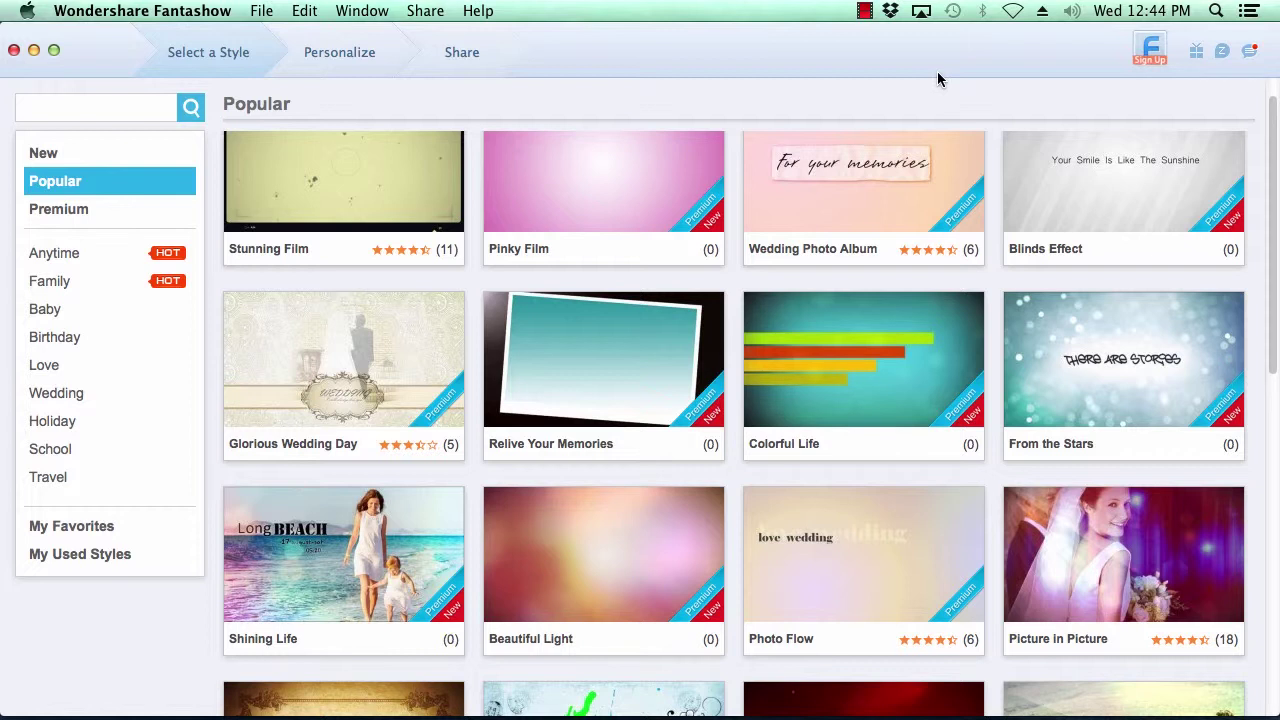
left_click(1153, 54)
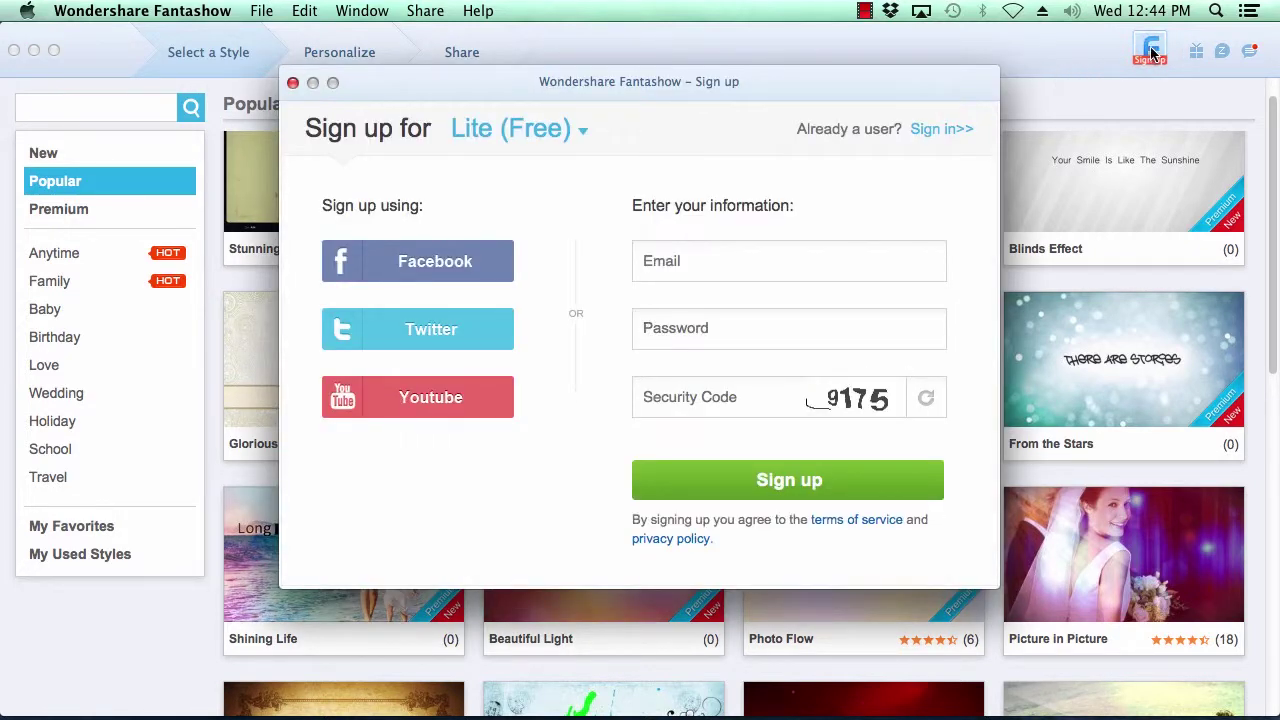
left_click(1155, 52)
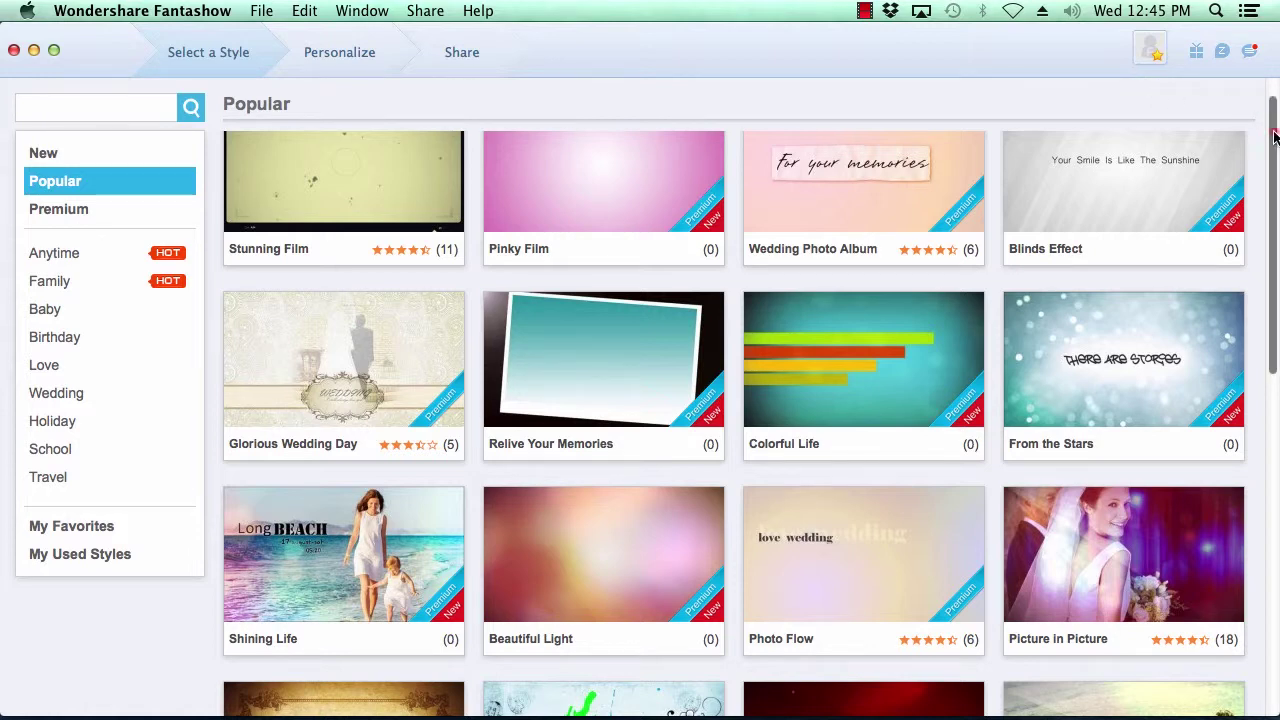
left_click_drag(1270, 125, 1276, 490)
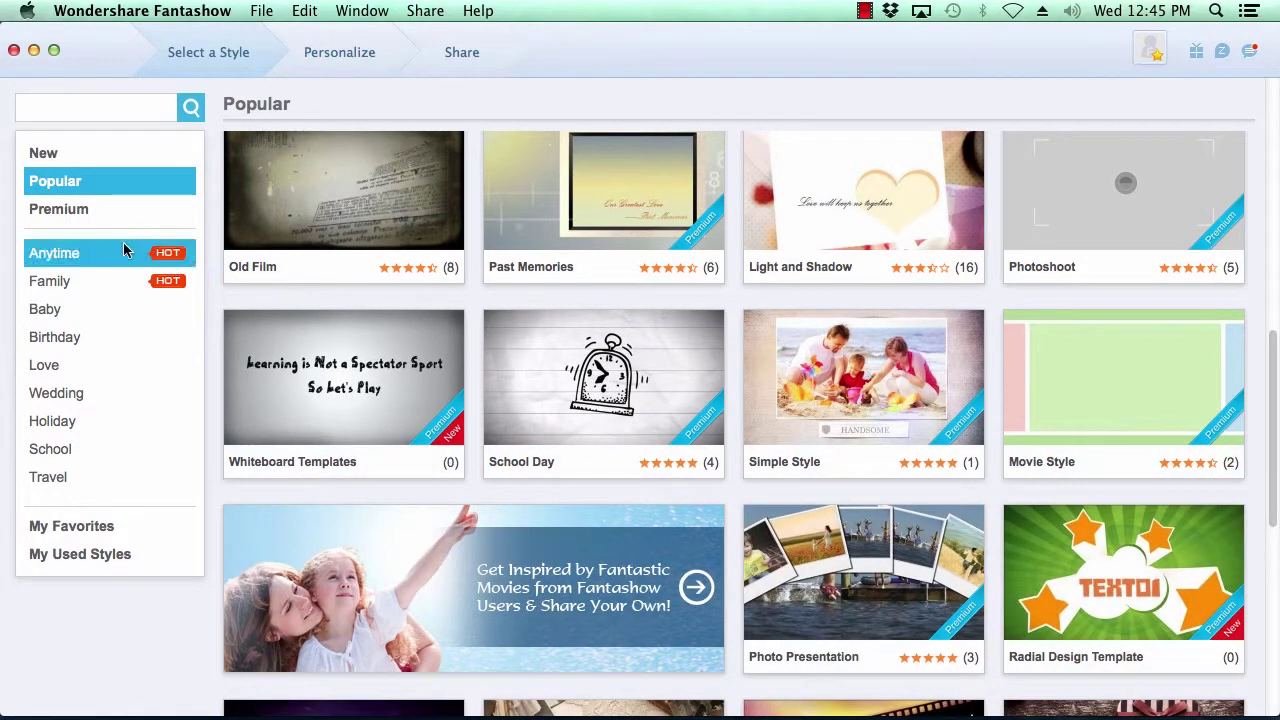
Step: Browse the New, Premium and Family style categories, ending on the Anytime styles
left_click(43, 153)
left_click(46, 212)
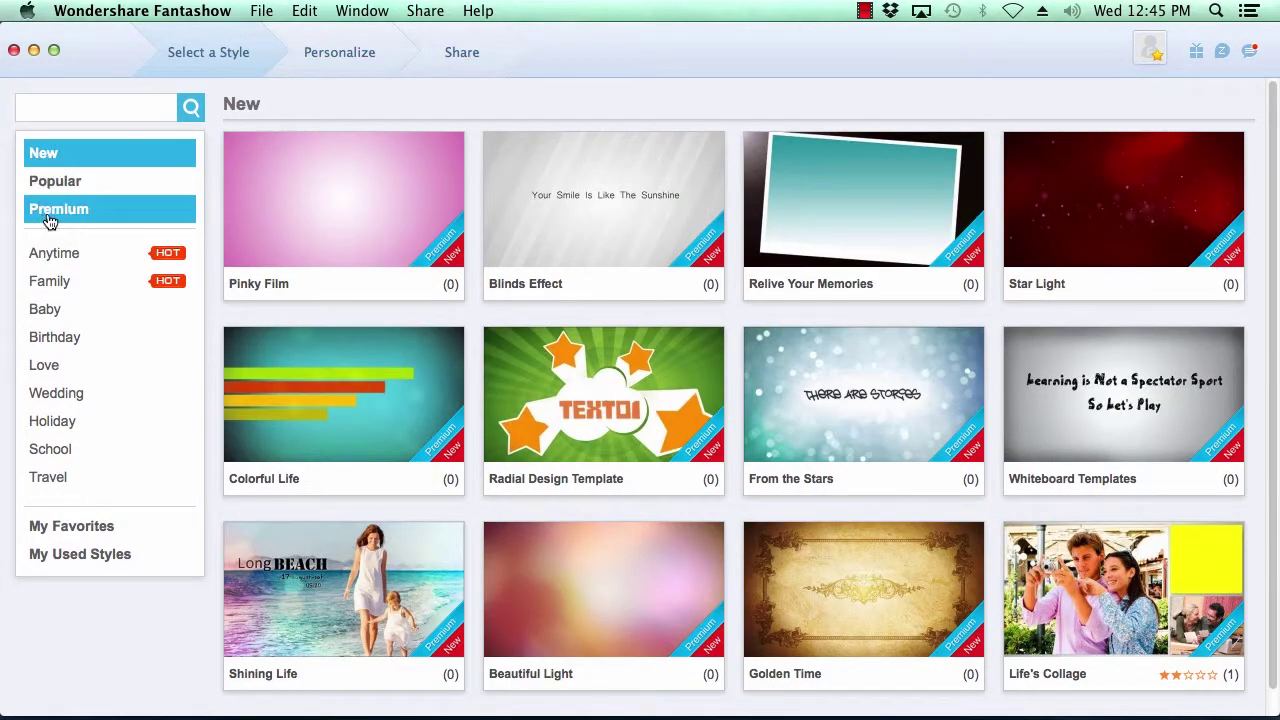
left_click(58, 254)
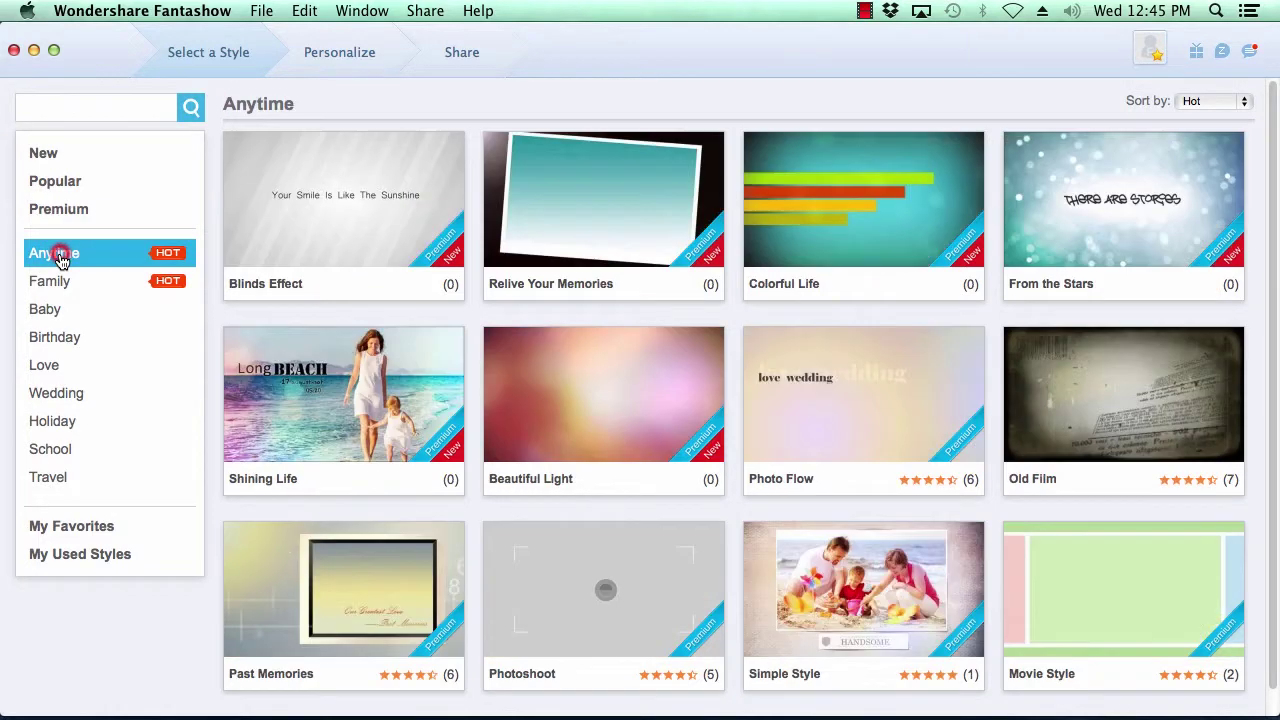
left_click(52, 285)
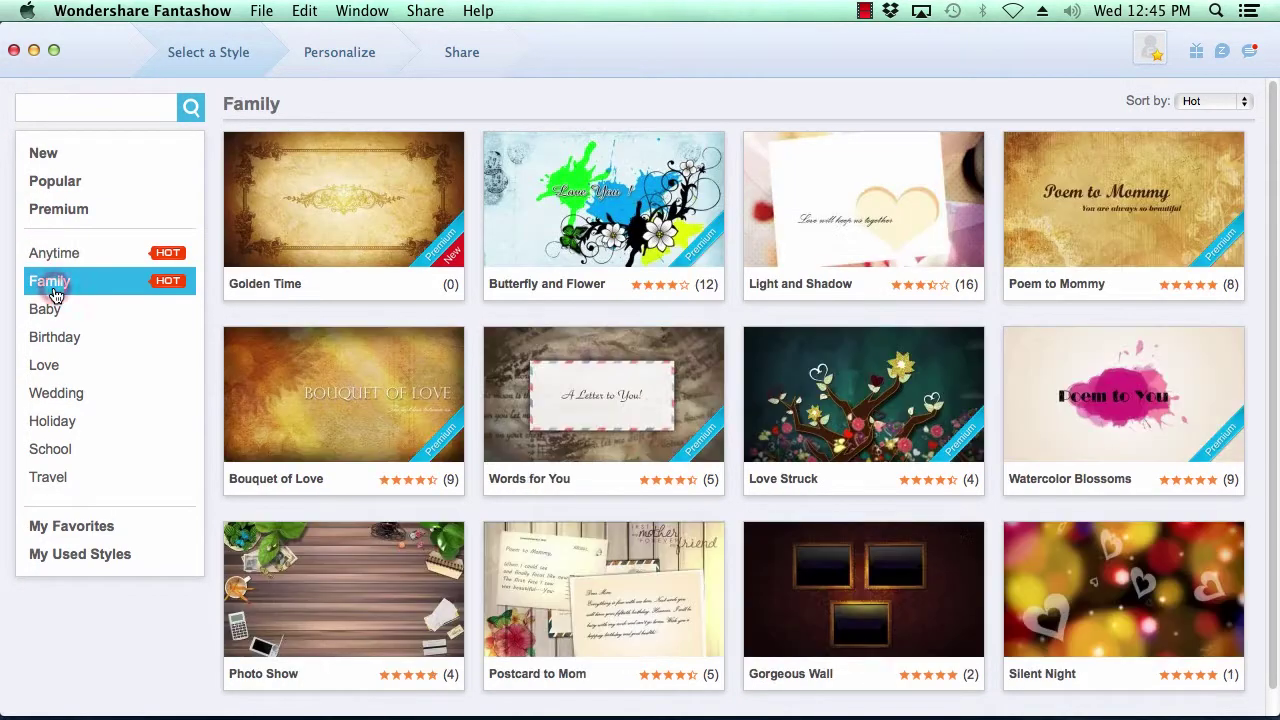
left_click(58, 263)
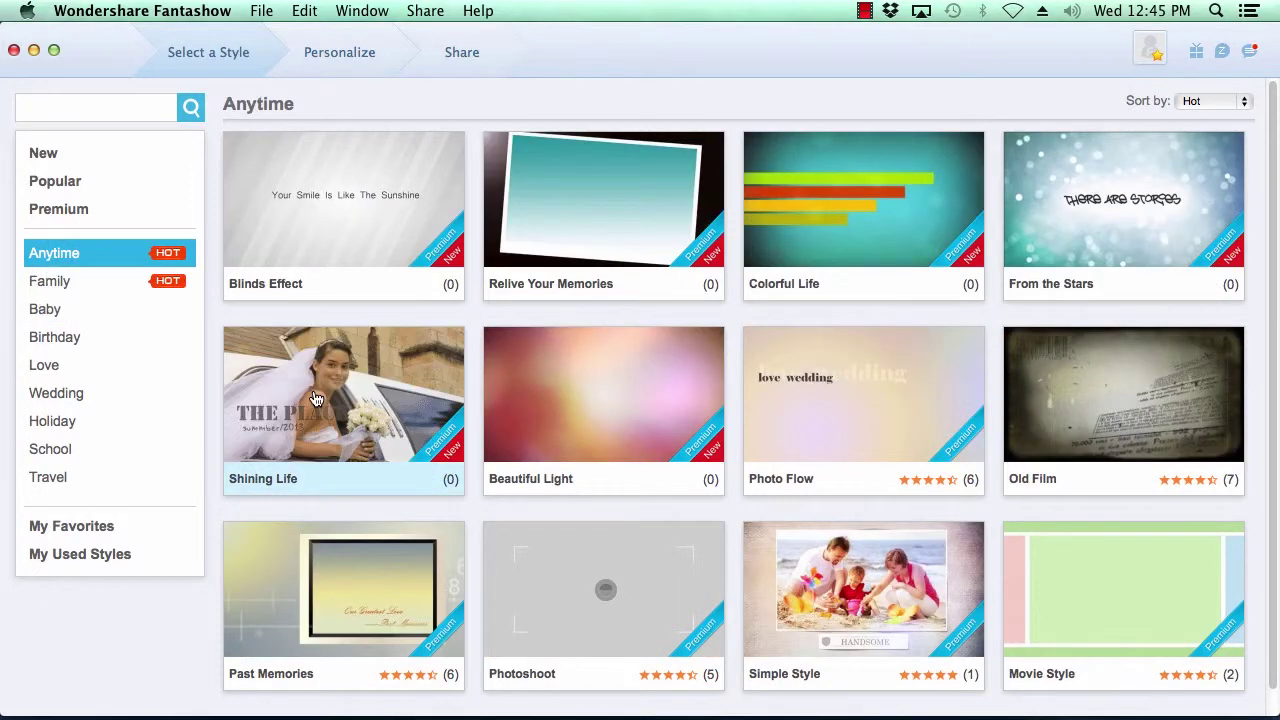
mouse_move(343, 395)
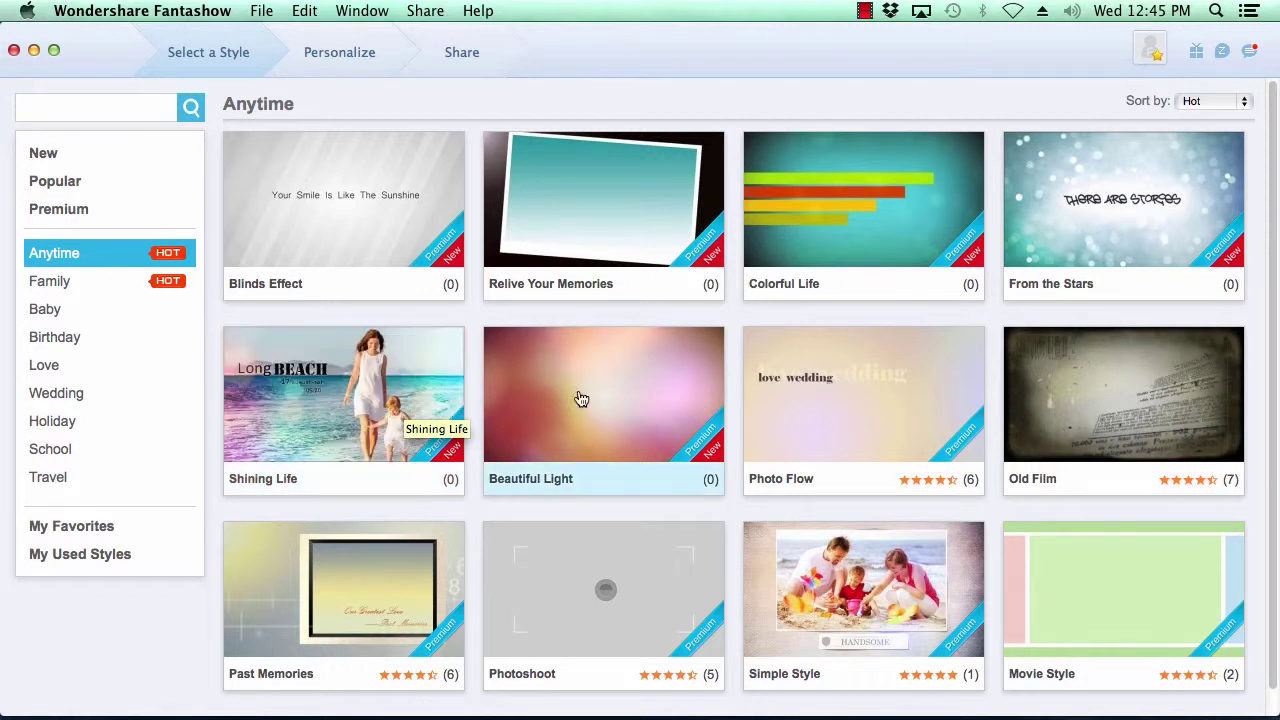
mouse_move(603, 394)
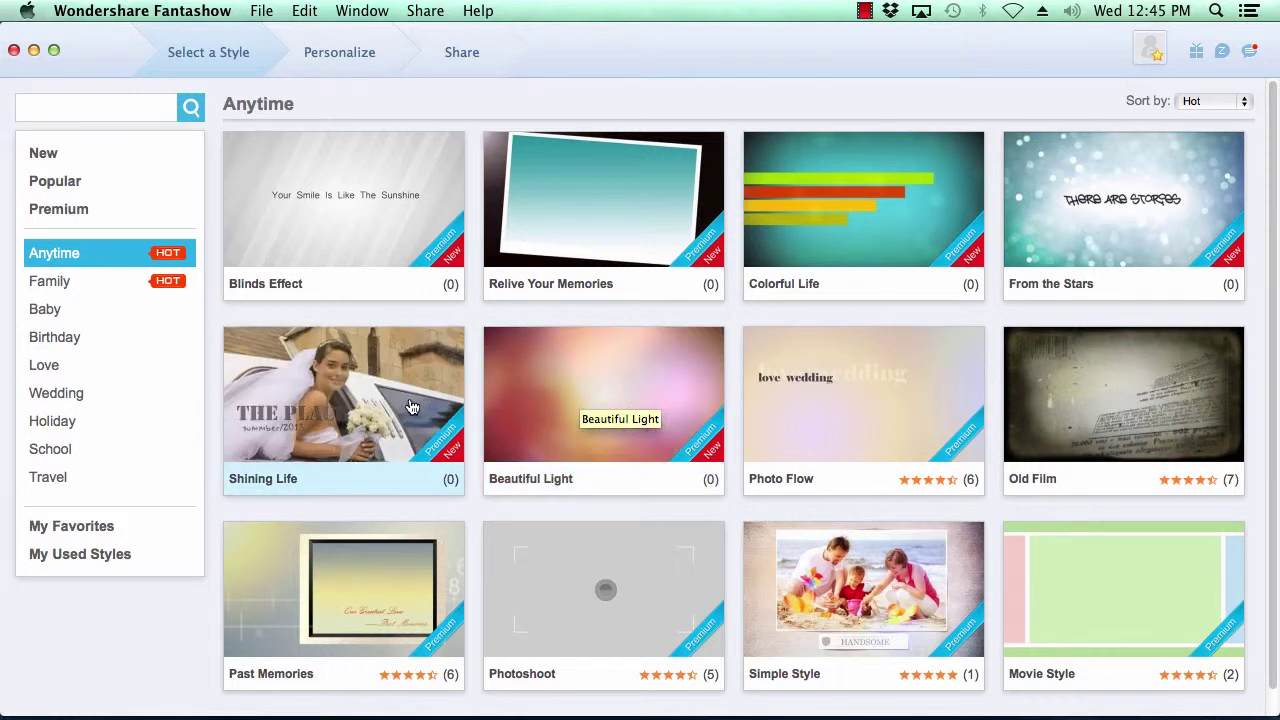
Step: Preview the Shining Life style and apply it to the slideshow
left_click(360, 405)
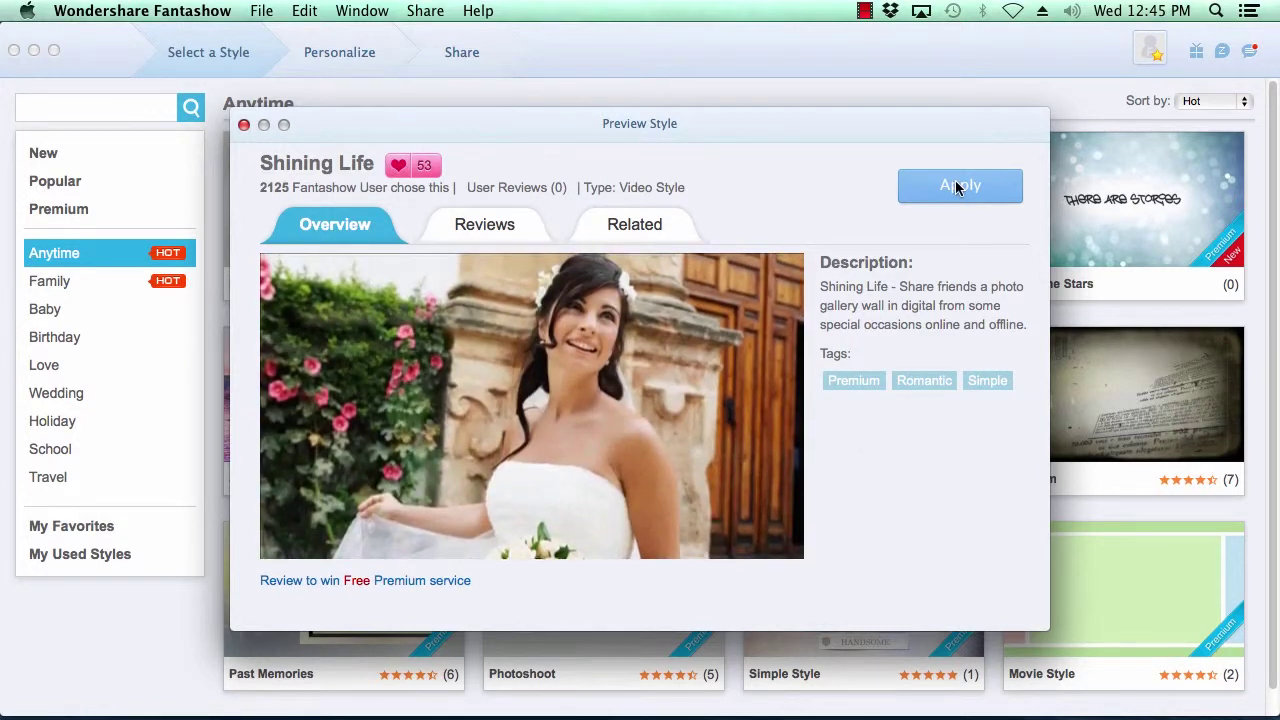
left_click(960, 189)
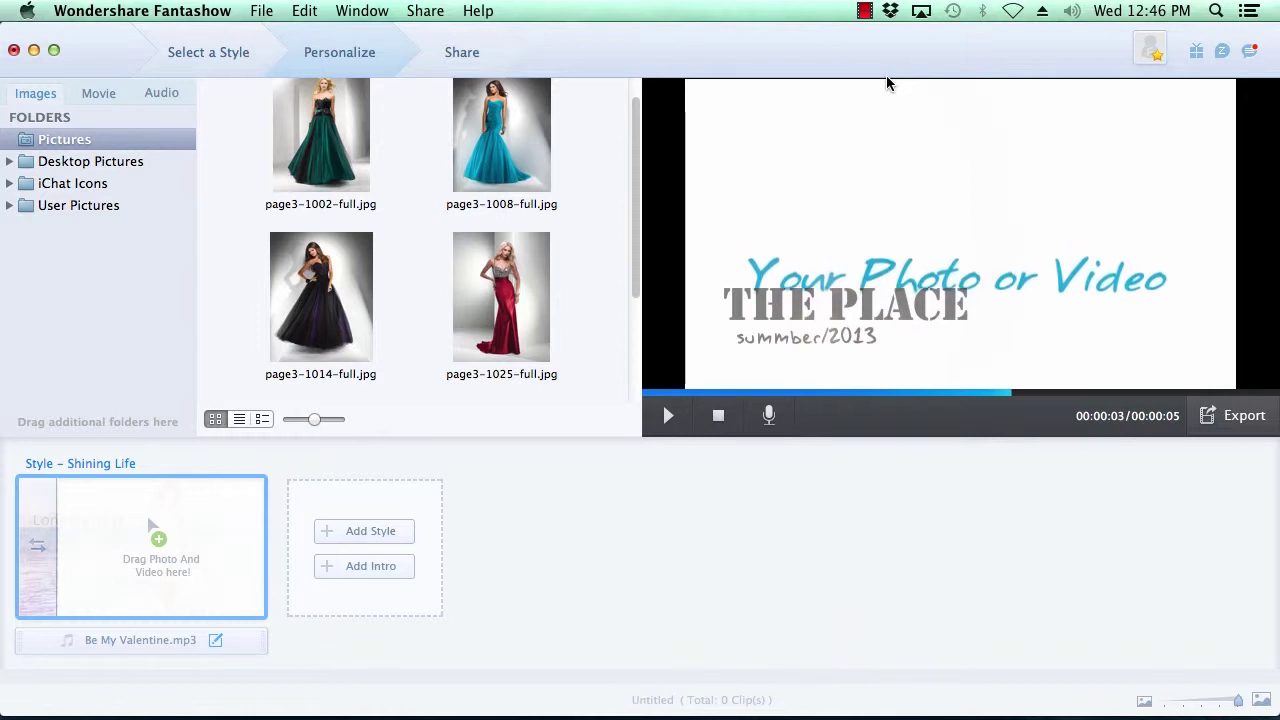
Step: Add the green, blue and red dress photos (page3-1002, page3-1008, page3-1025) to the Shining Life clip
left_click(99, 94)
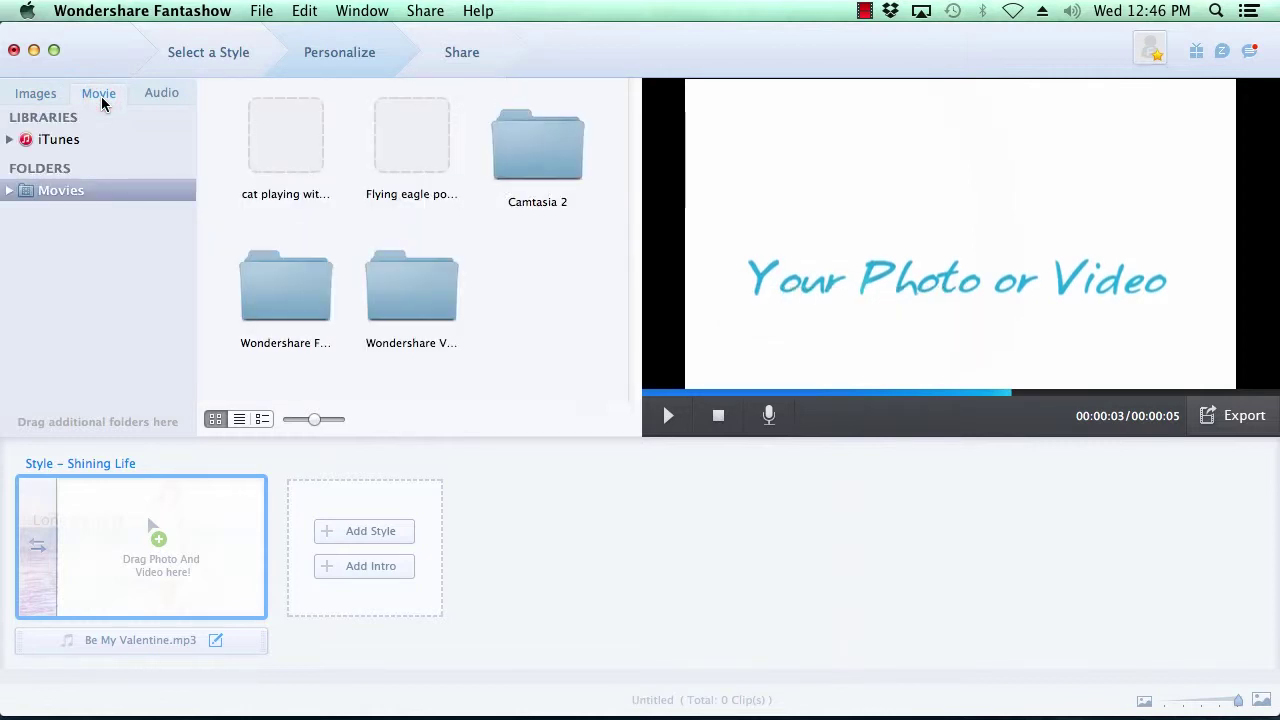
left_click(36, 97)
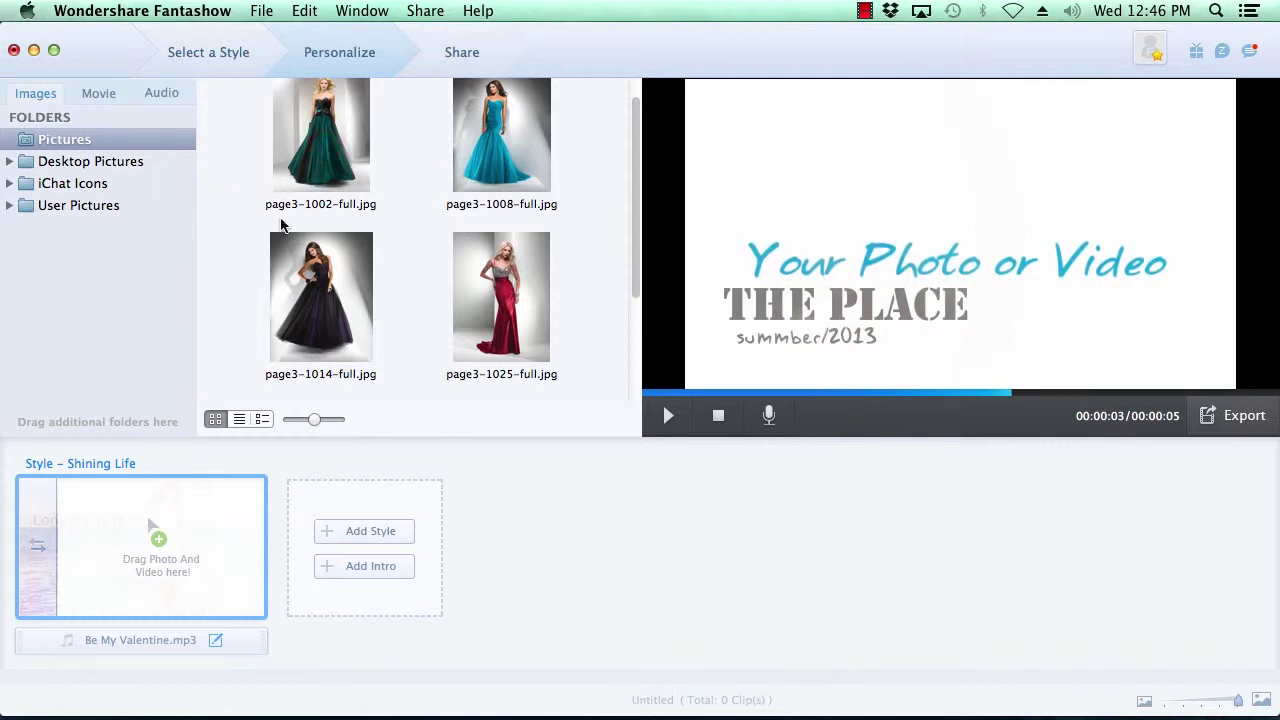
left_click_drag(137, 487, 109, 551)
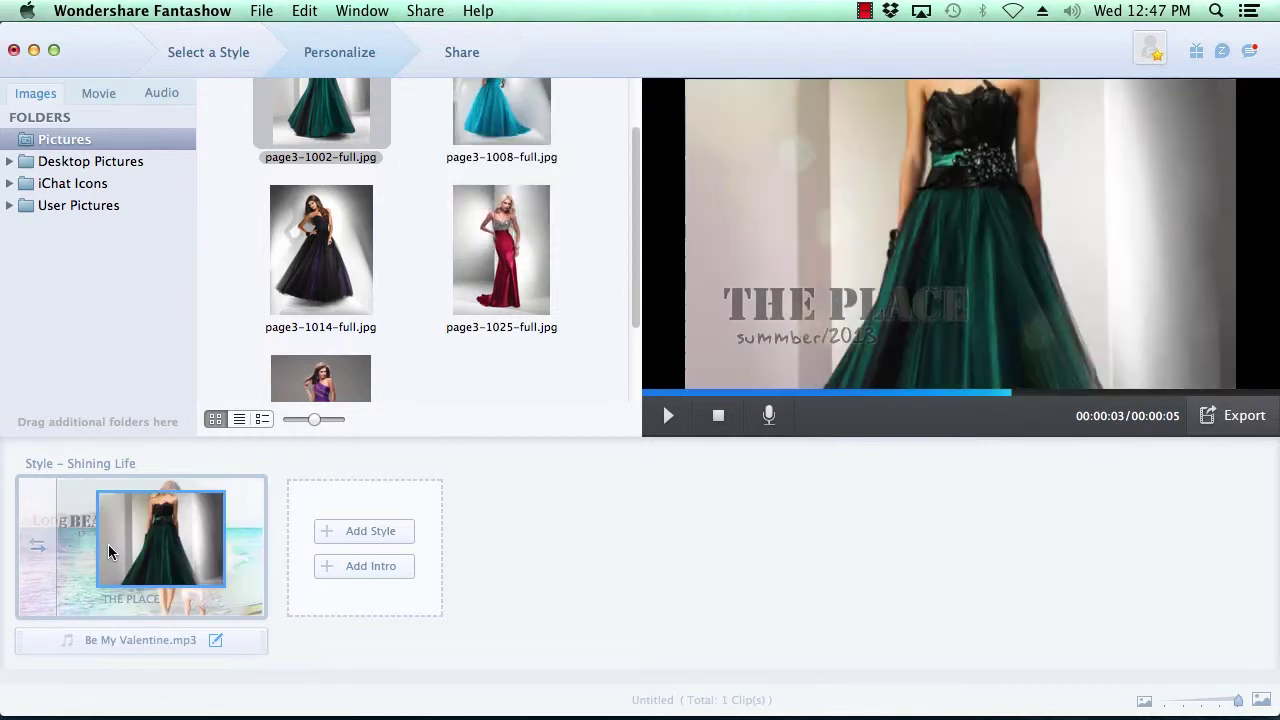
left_click(517, 116)
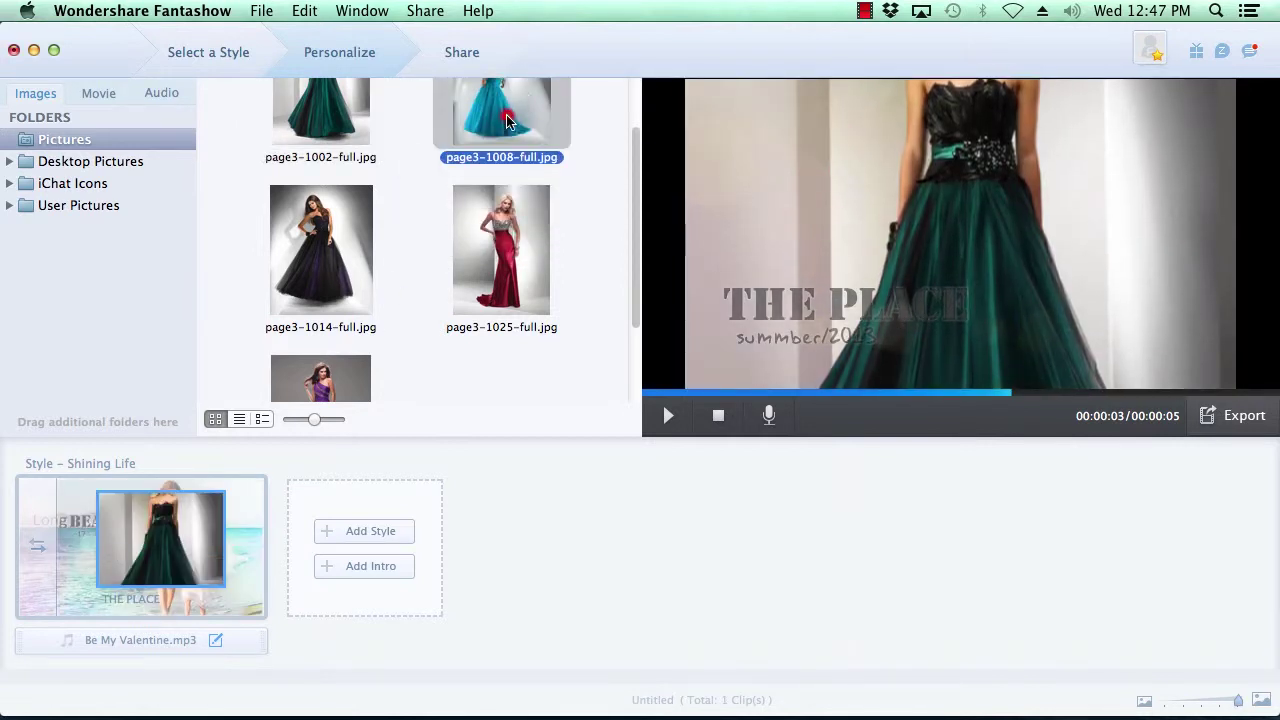
left_click_drag(518, 118, 250, 572)
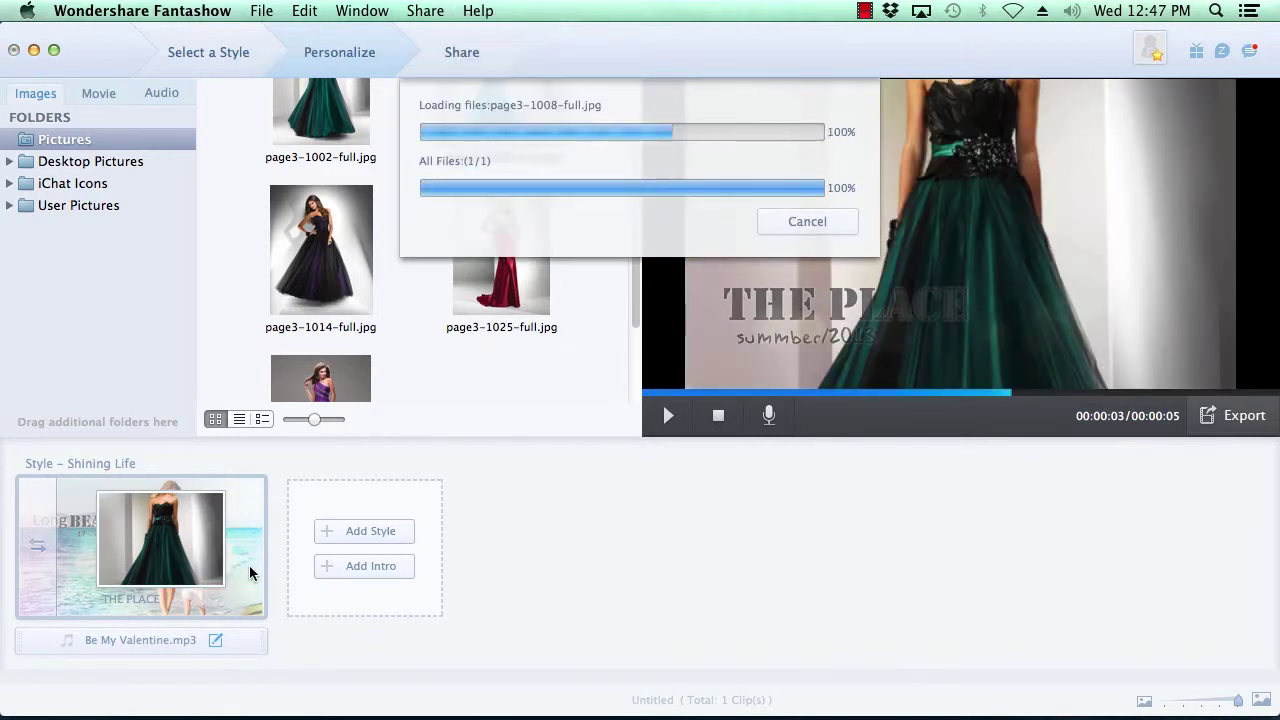
left_click(504, 277)
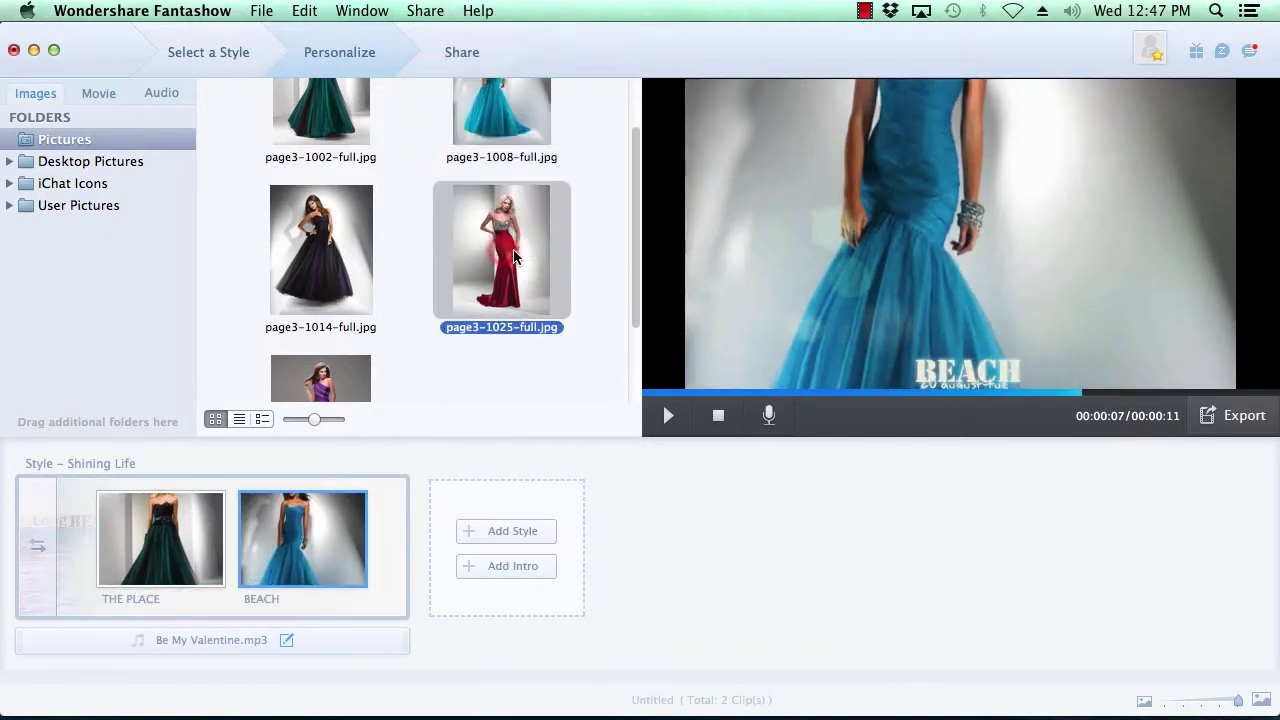
left_click_drag(504, 277, 380, 562)
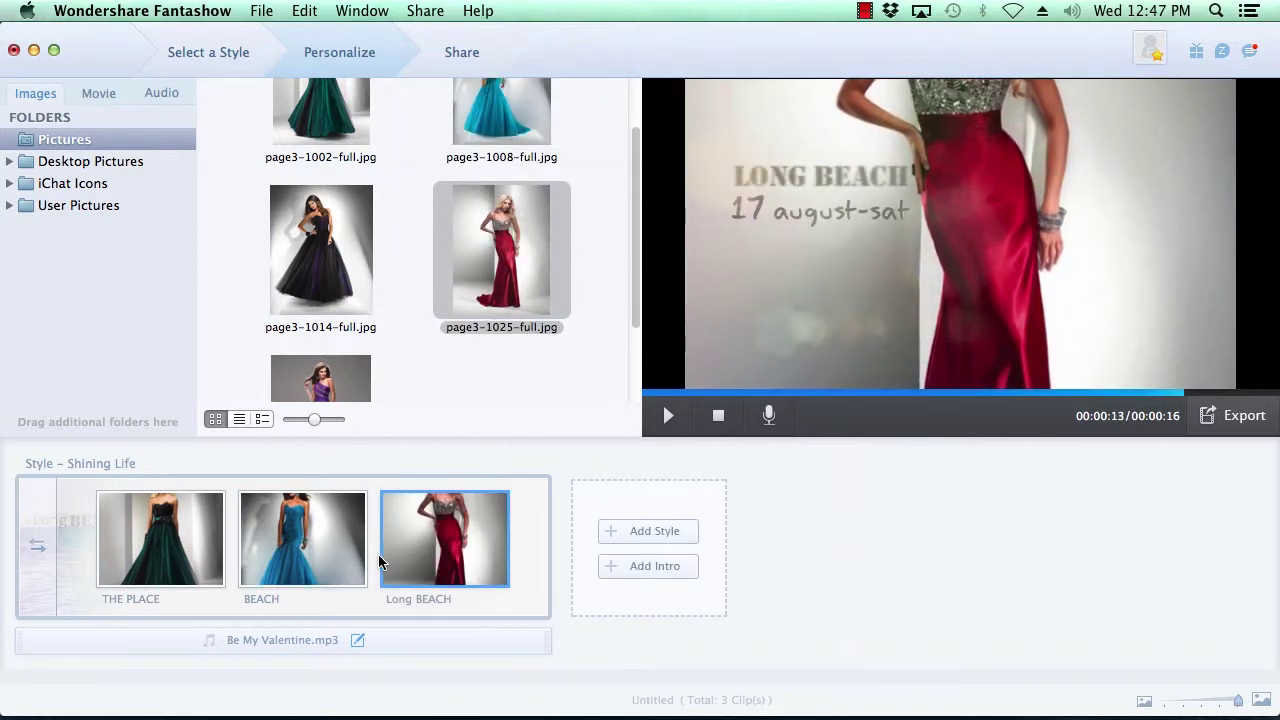
left_click(97, 94)
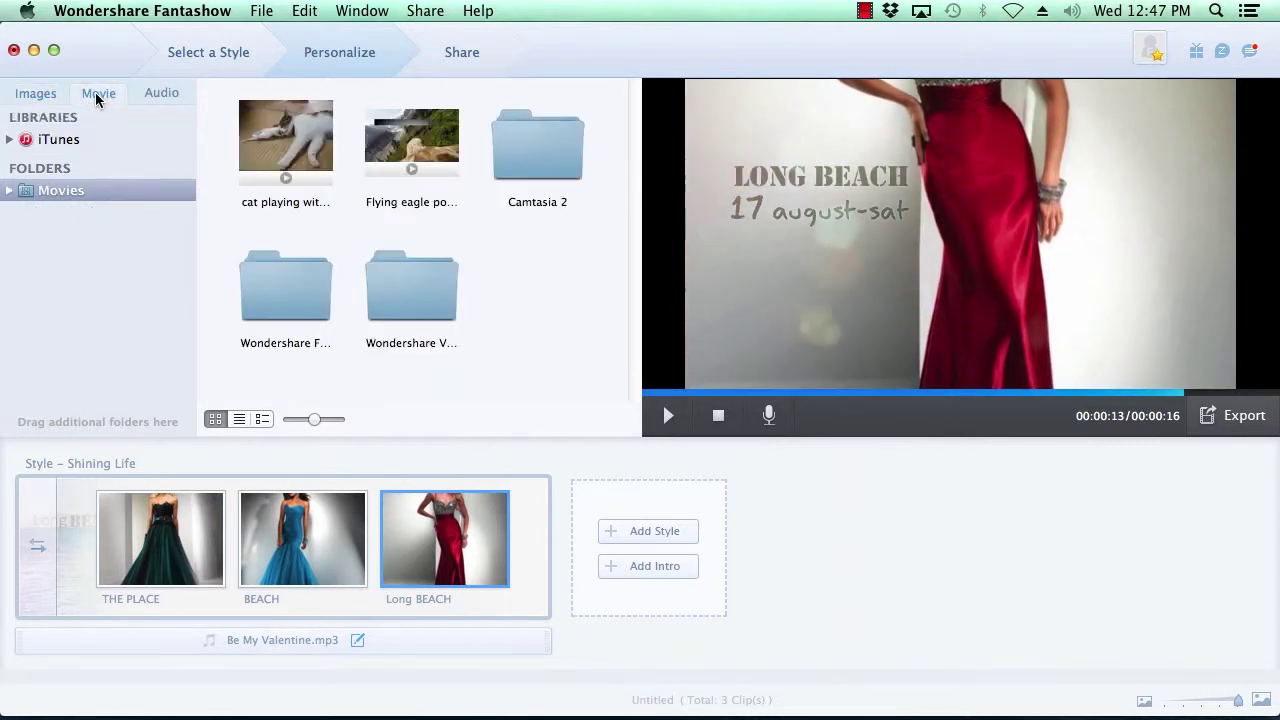
Step: Insert the cat video between the BEACH and Long BEACH slides, then open THE PLACE caption
left_click(290, 145)
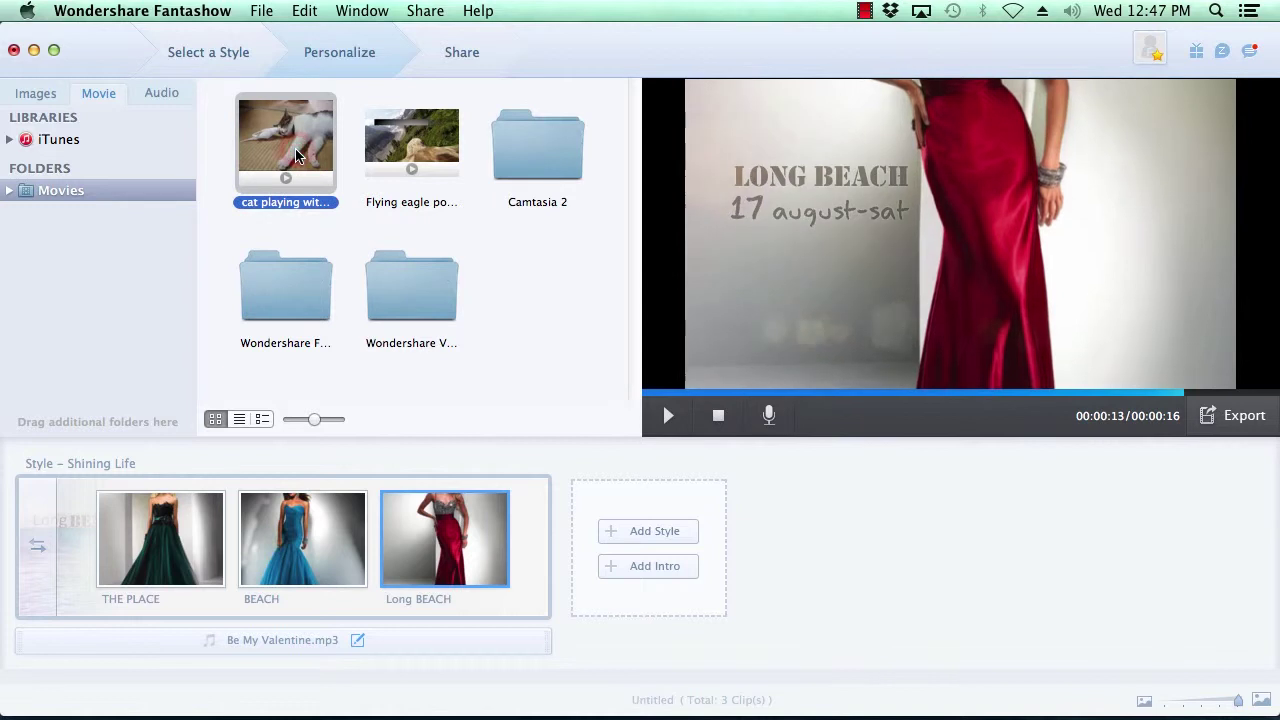
left_click_drag(297, 150, 376, 560)
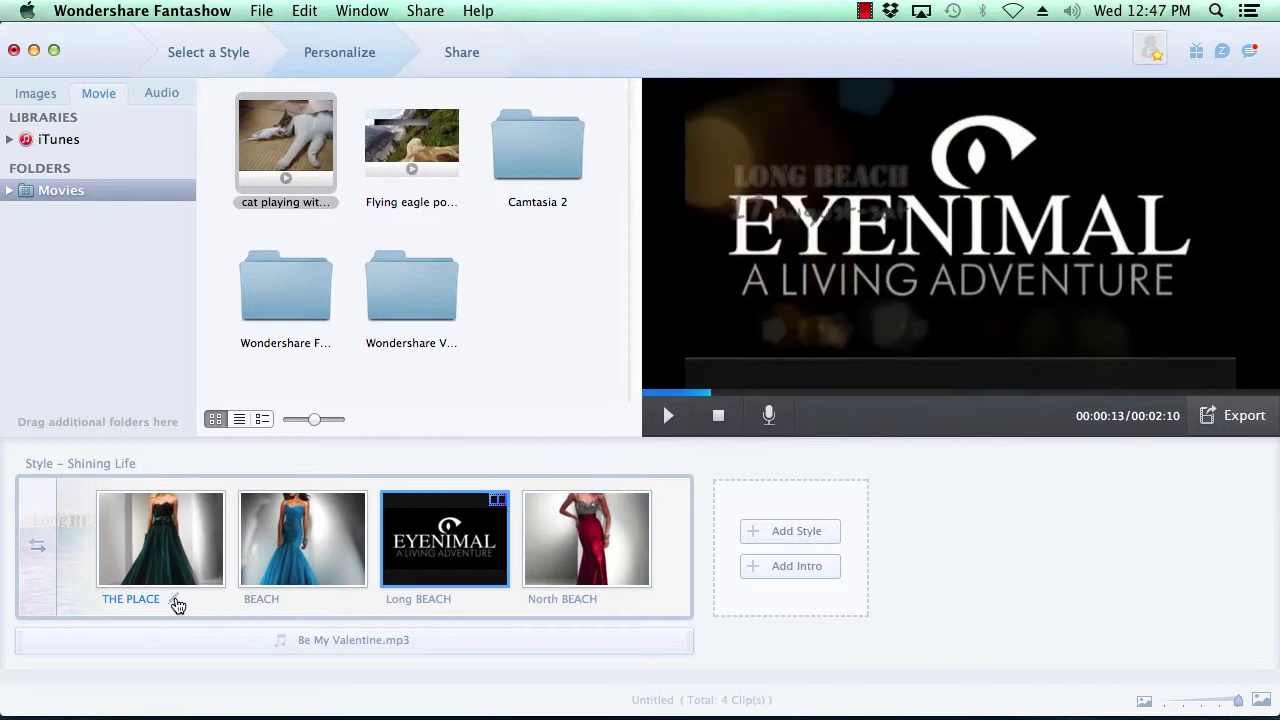
left_click(175, 600)
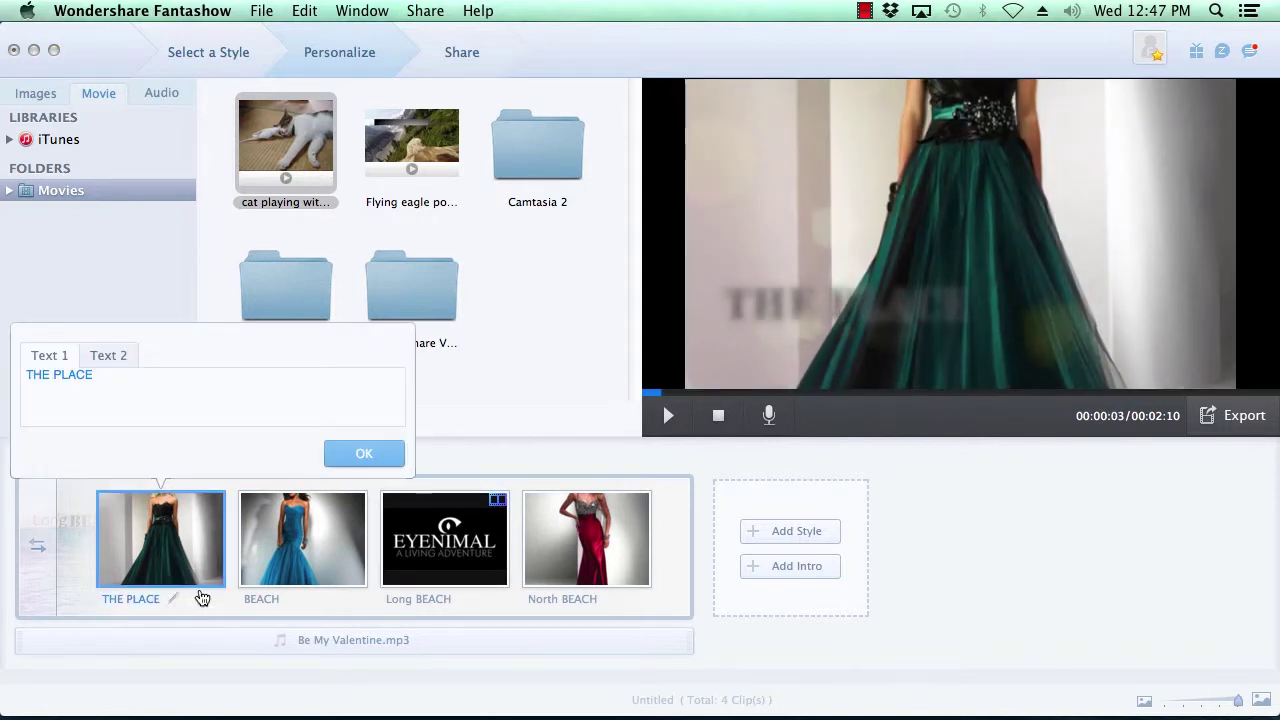
triple_click(109, 374)
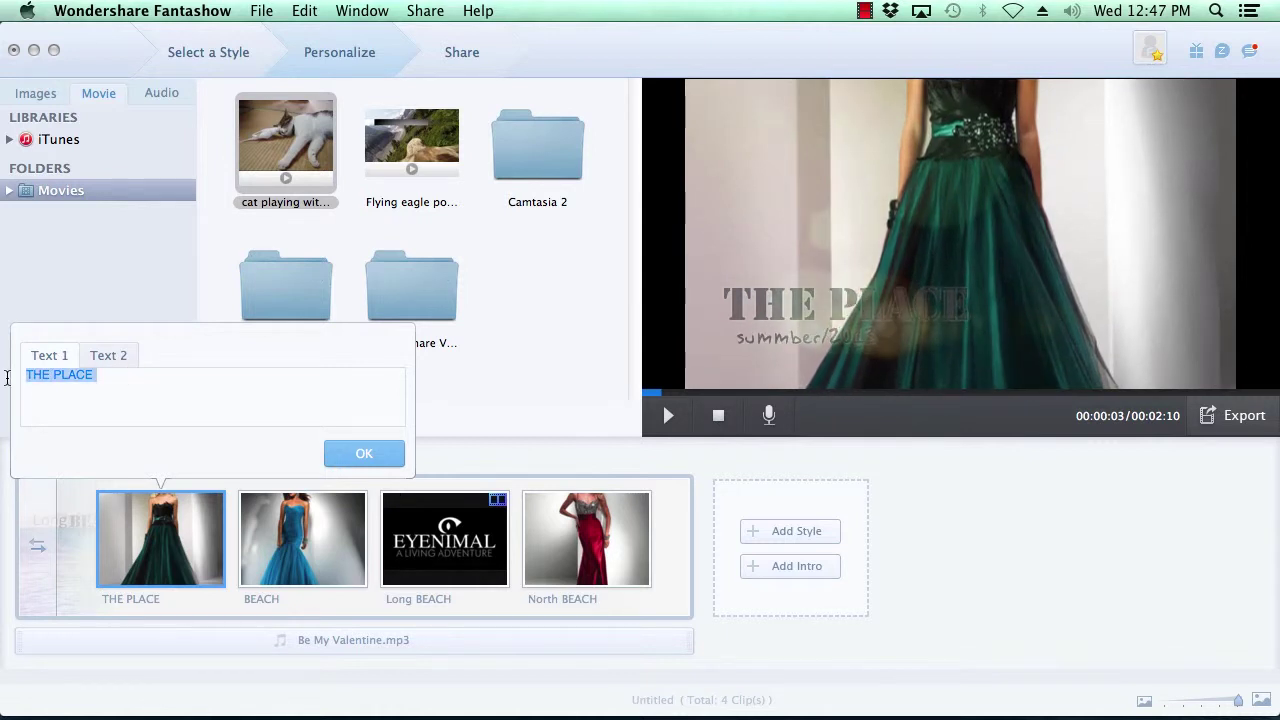
type("Green D")
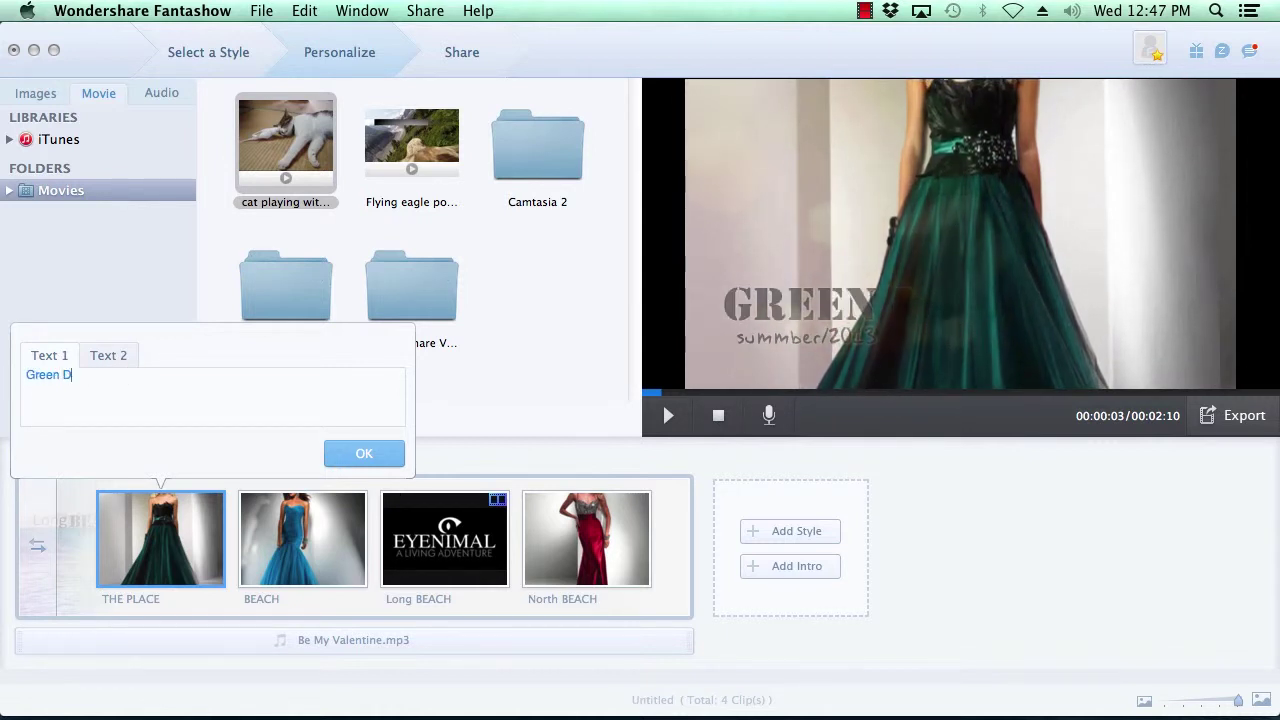
type("ress")
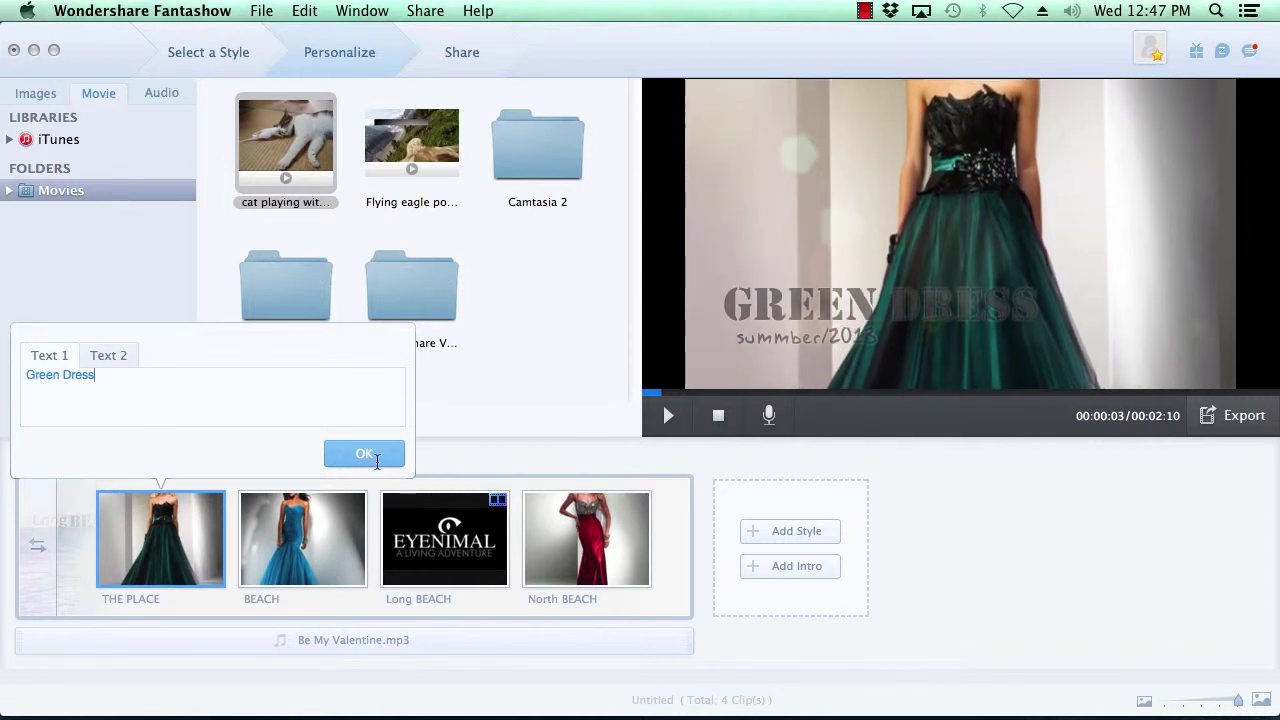
left_click(368, 455)
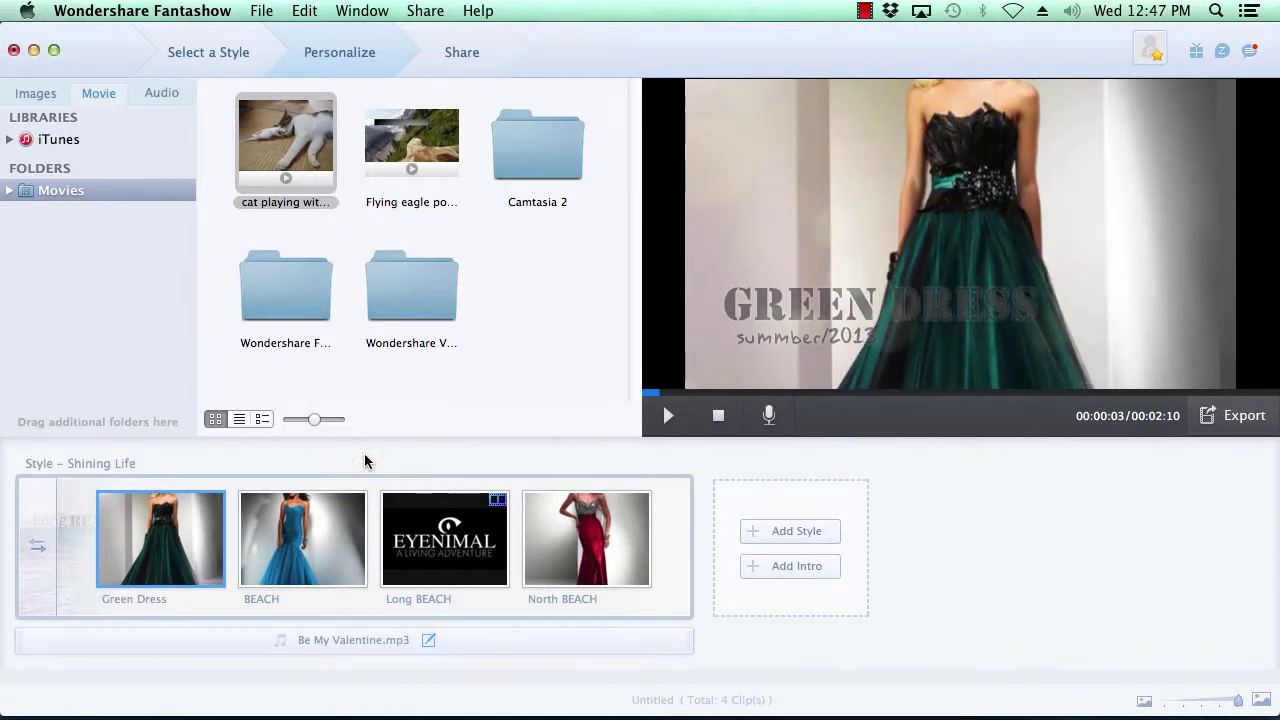
mouse_move(160, 538)
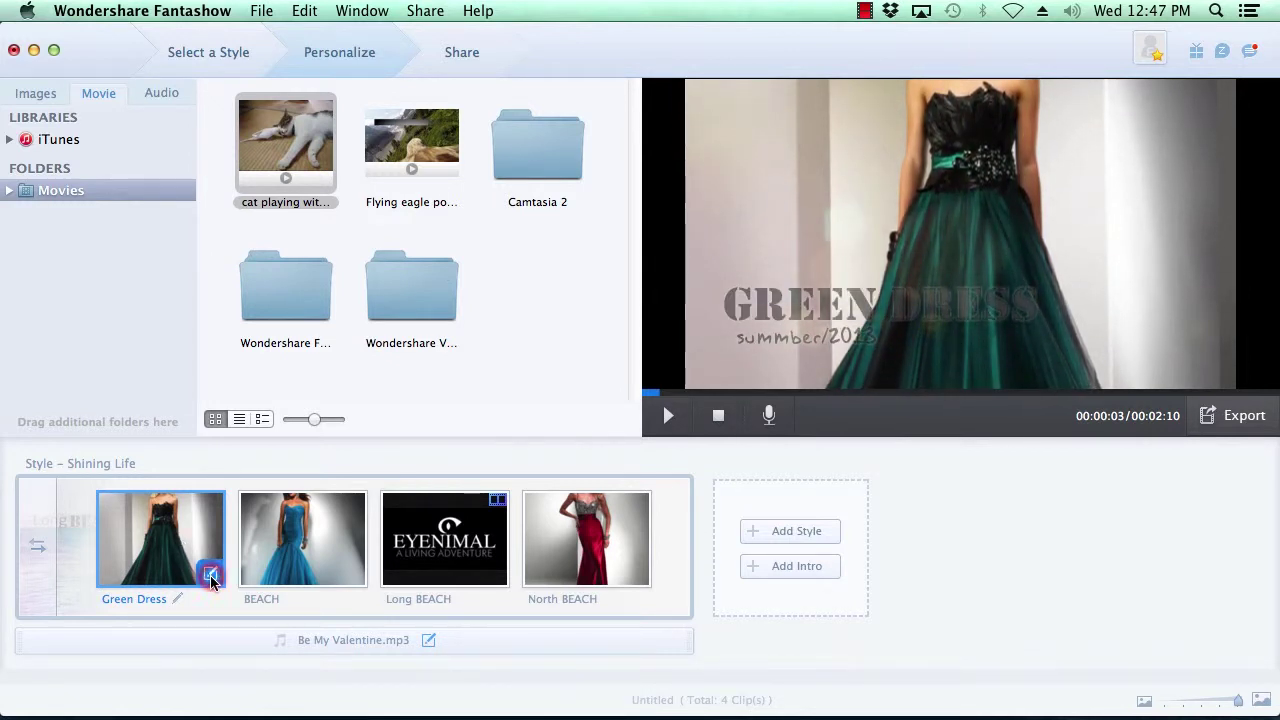
Step: Move the Green Dress photo's crop frame up to show the model's face
left_click(211, 576)
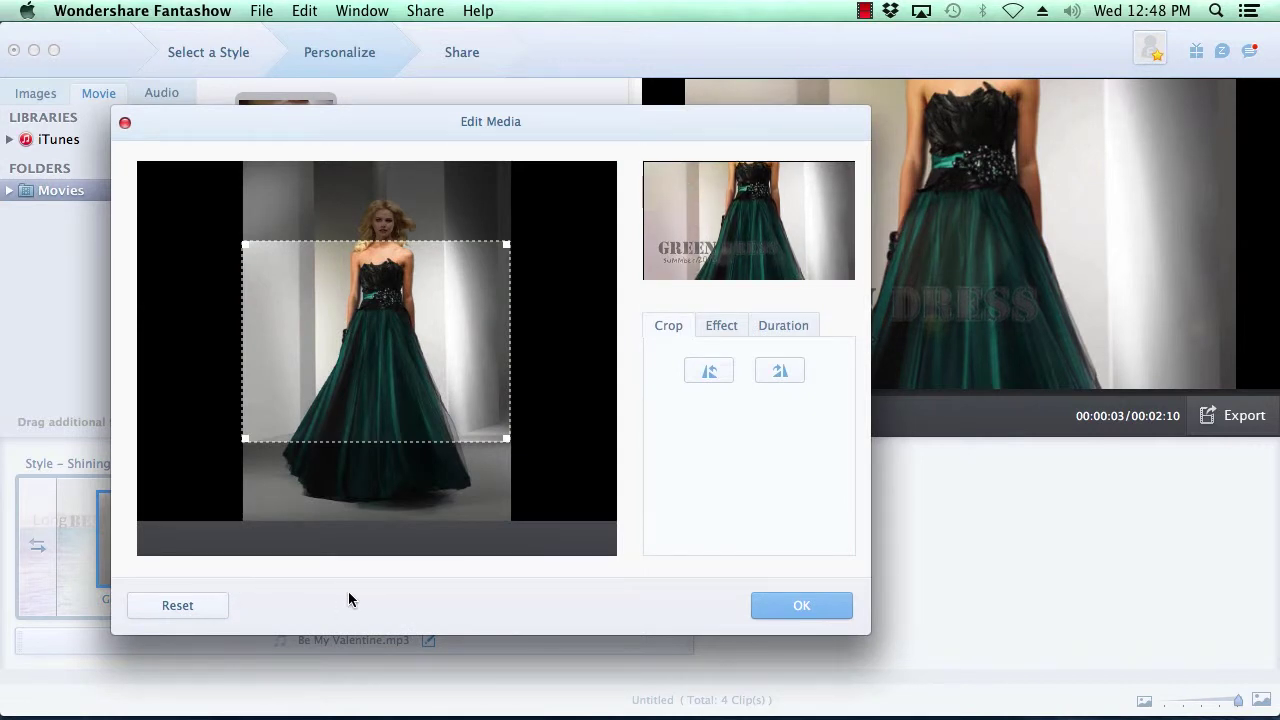
left_click_drag(369, 394, 372, 316)
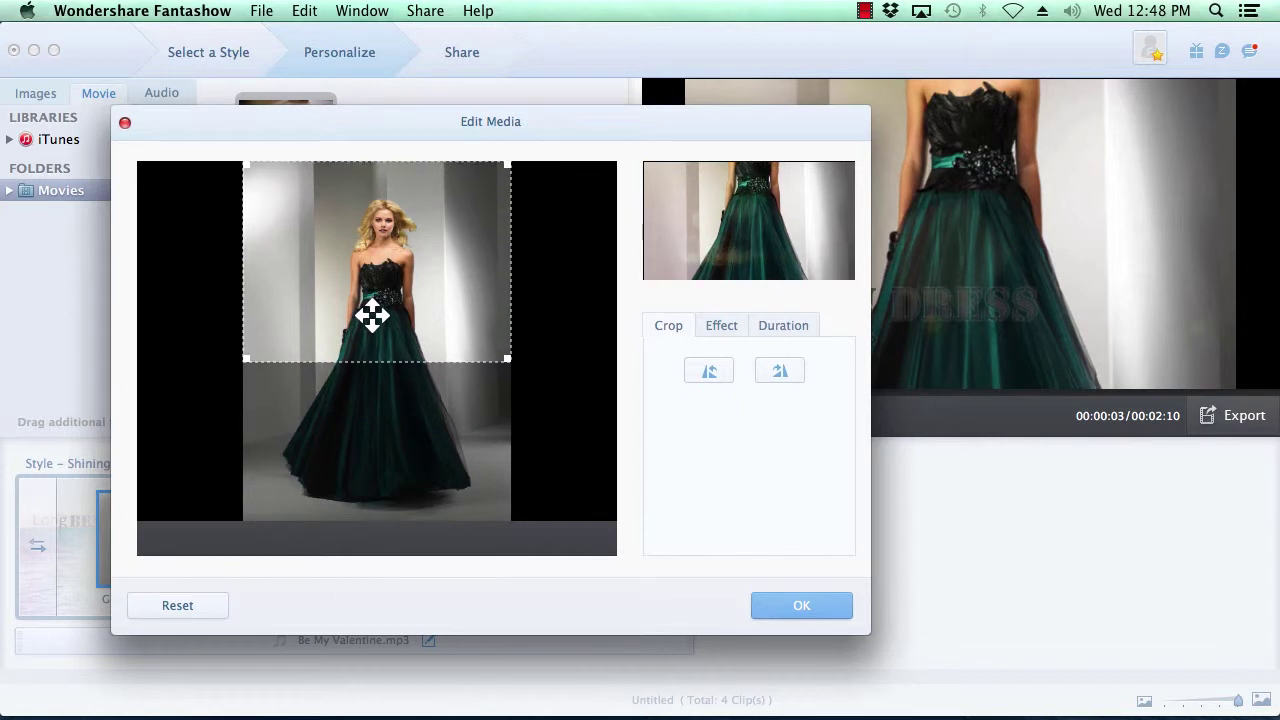
left_click(779, 372)
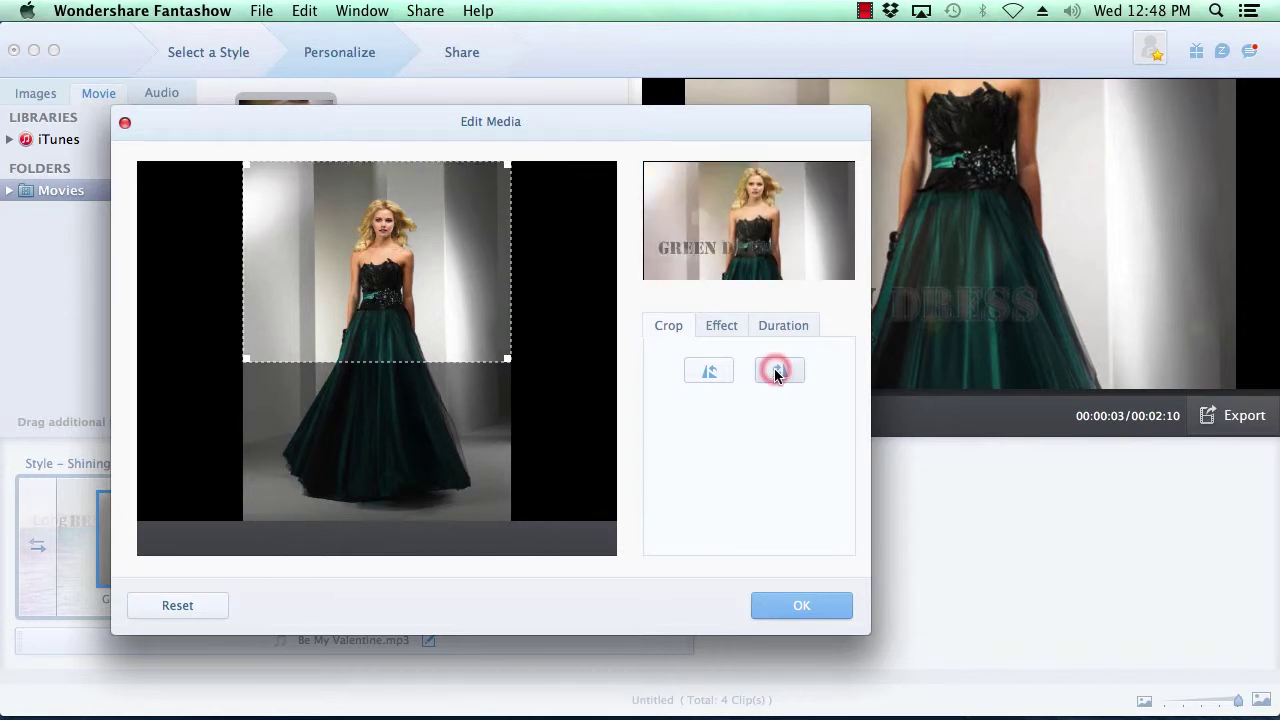
left_click(708, 372)
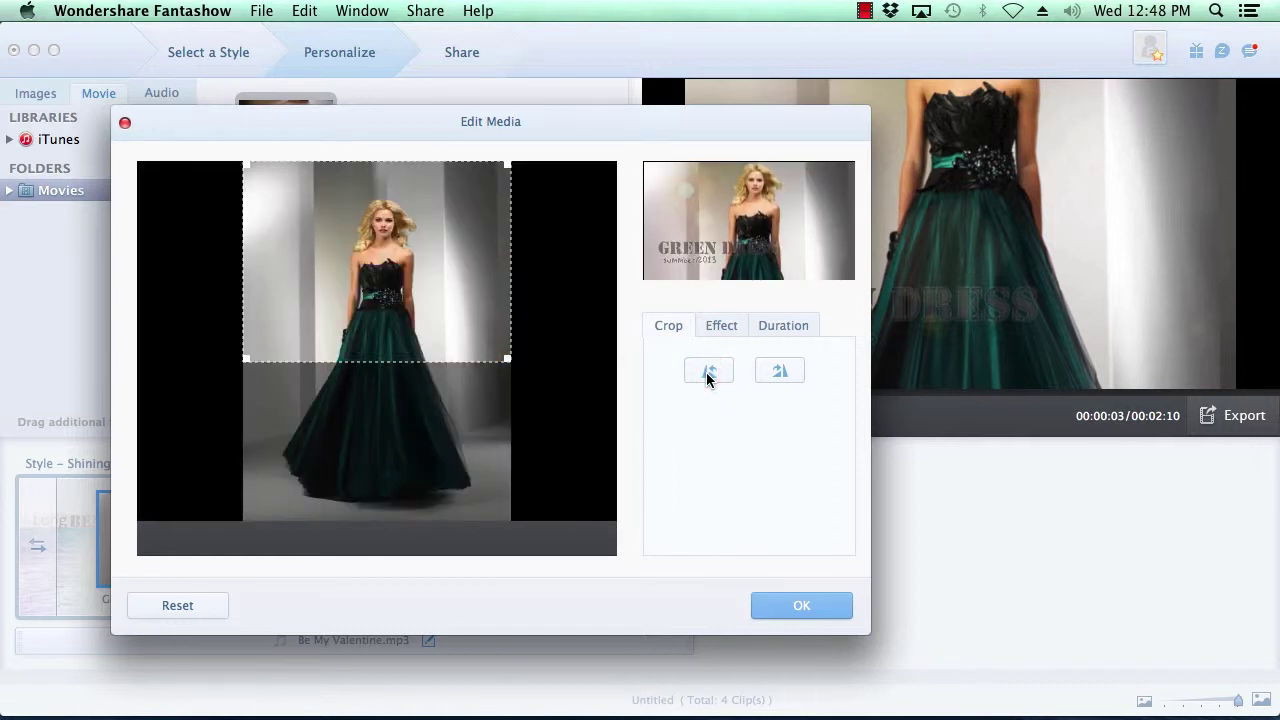
Step: Give the Green Dress photo the 70s effect and confirm the edits
left_click(731, 328)
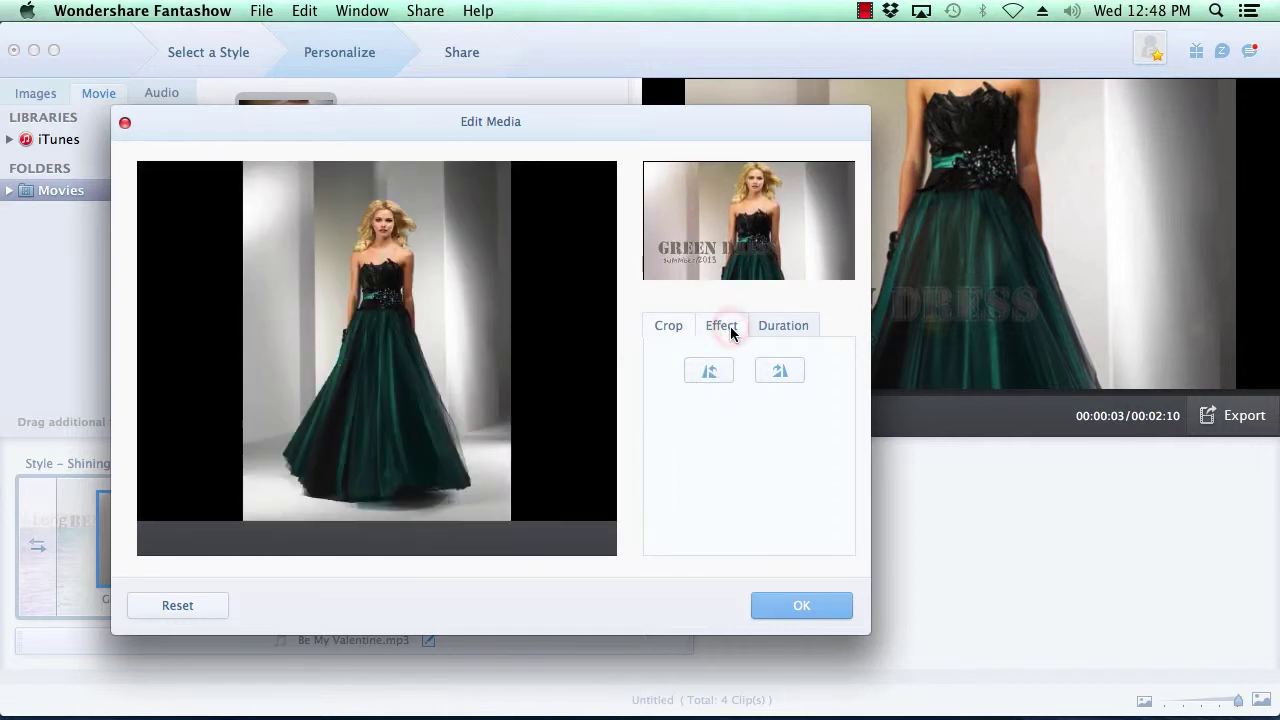
left_click(789, 466)
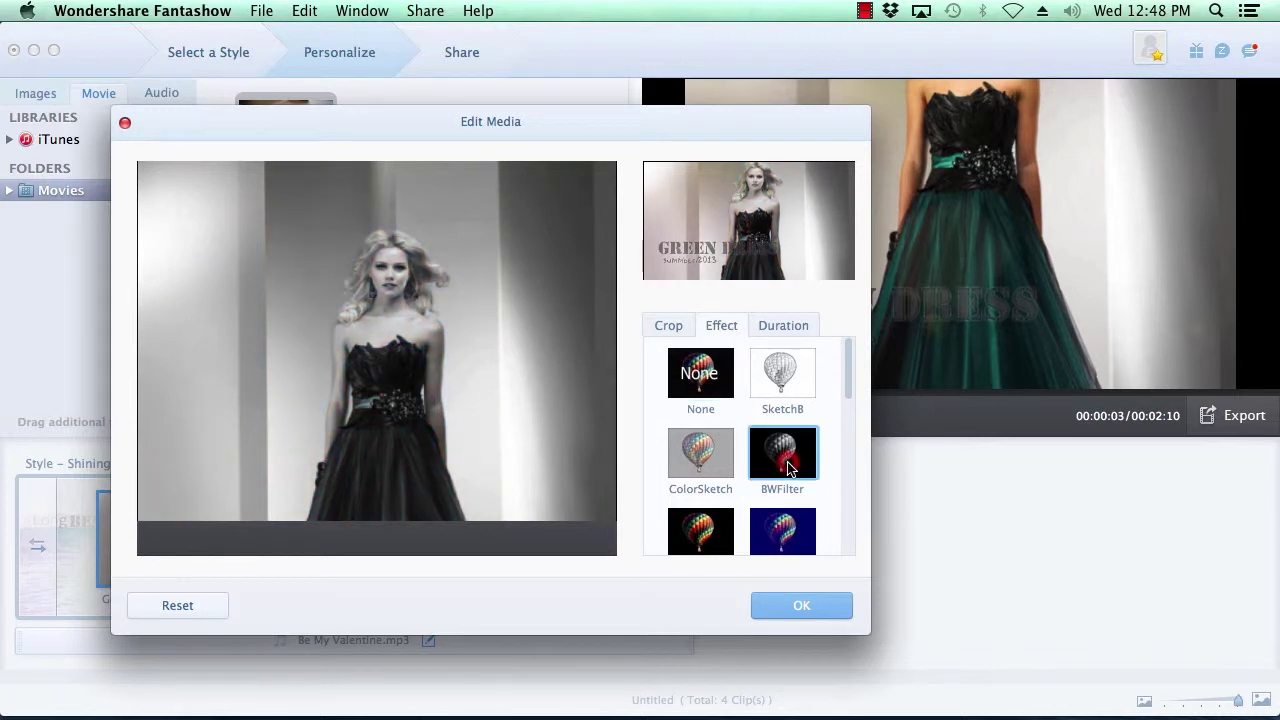
left_click(780, 538)
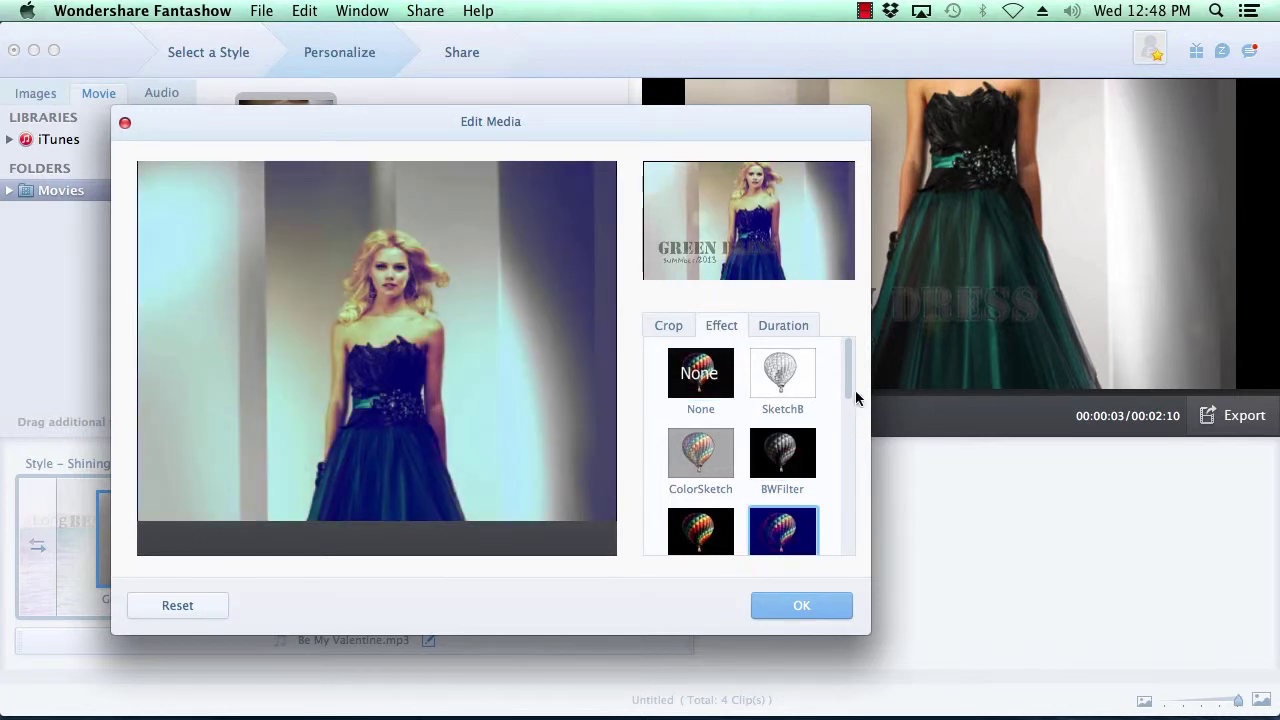
left_click_drag(850, 388, 851, 430)
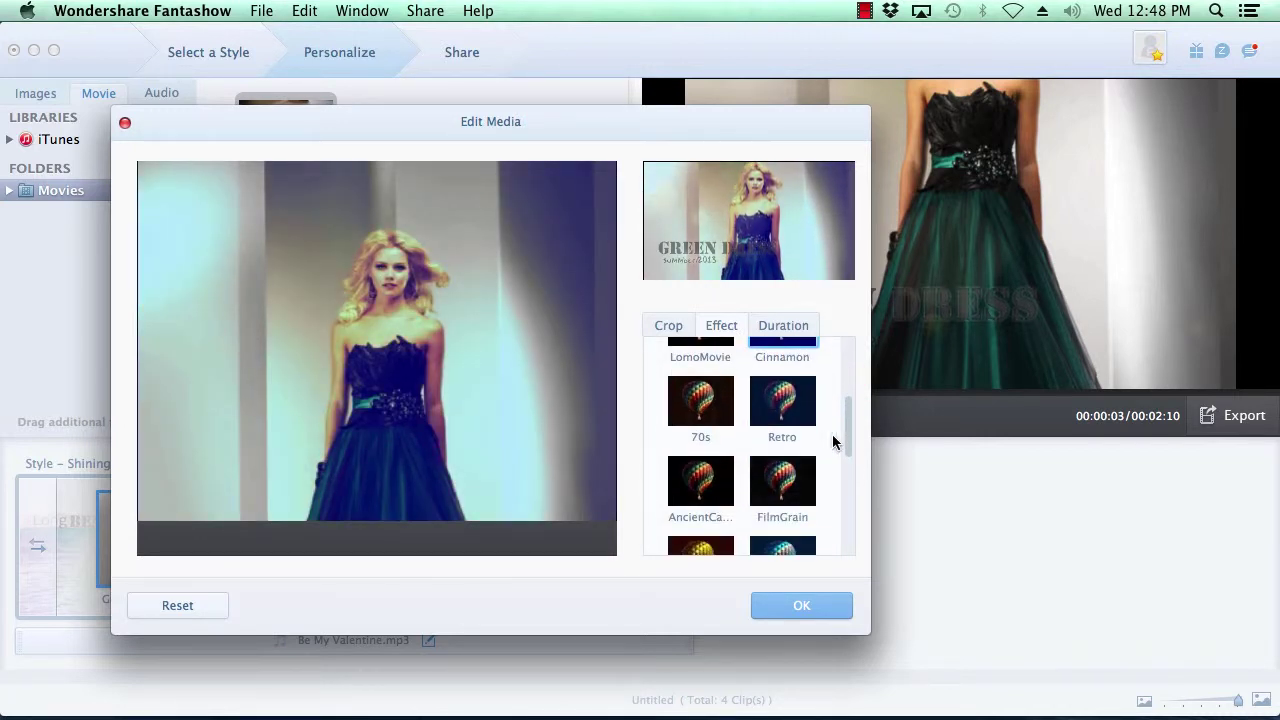
left_click(703, 415)
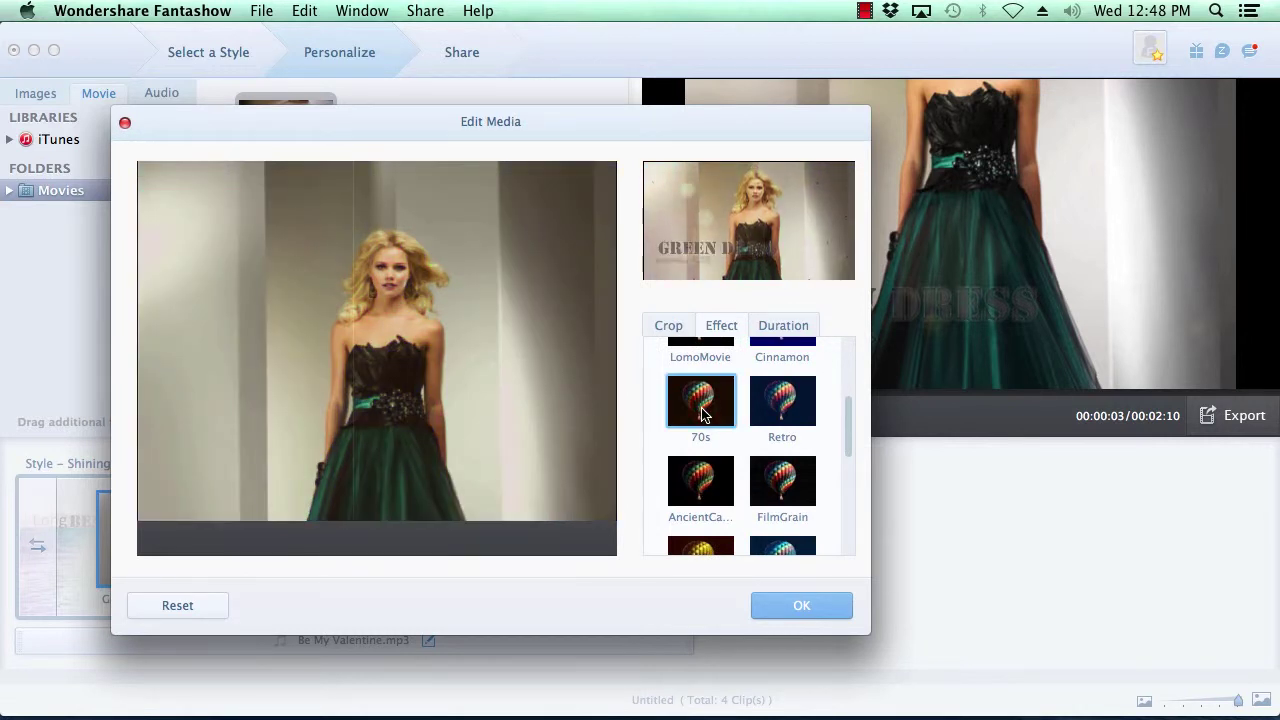
left_click(784, 325)
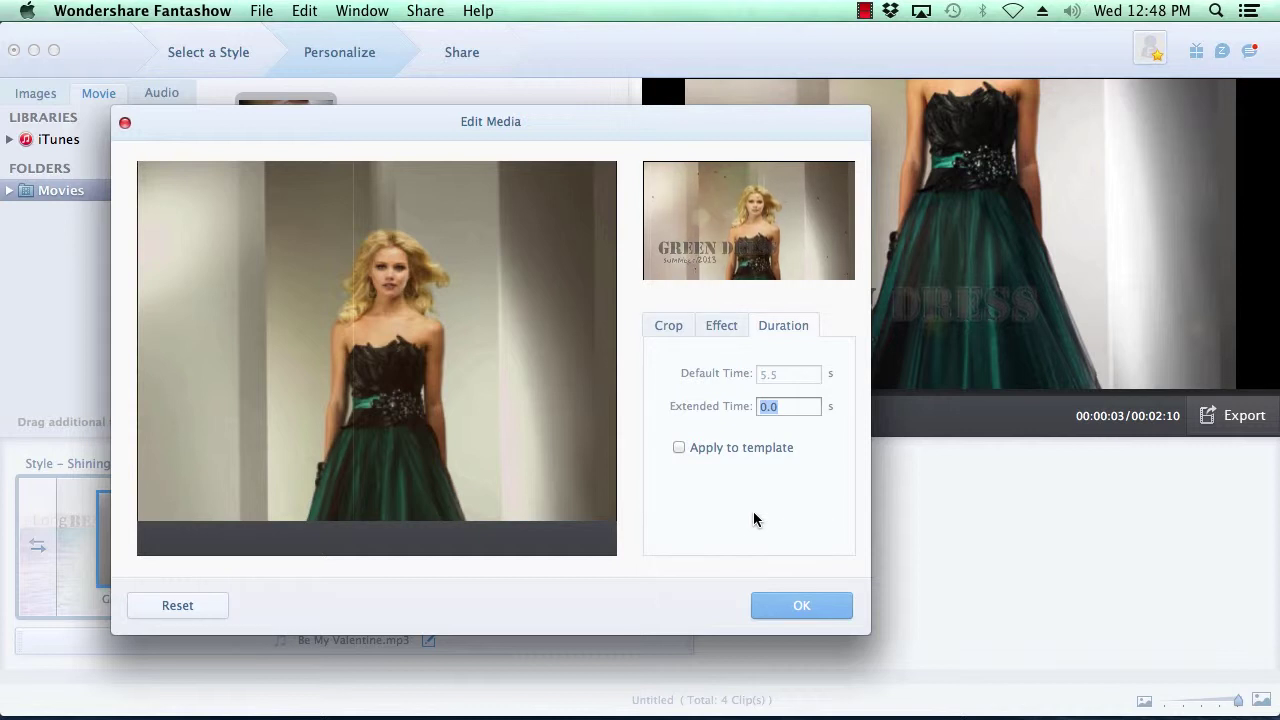
left_click(804, 608)
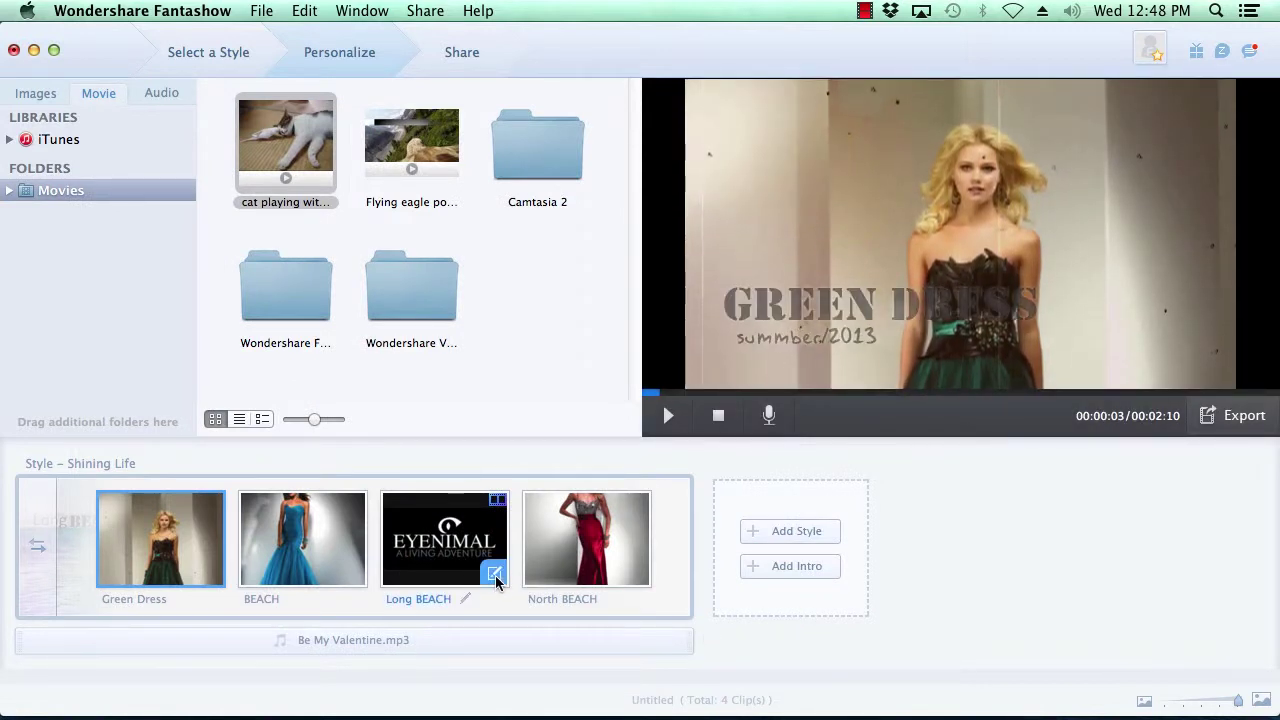
Step: Trim the Long BEACH cat clip to run from 00:00:08 to 00:00:18
left_click(495, 576)
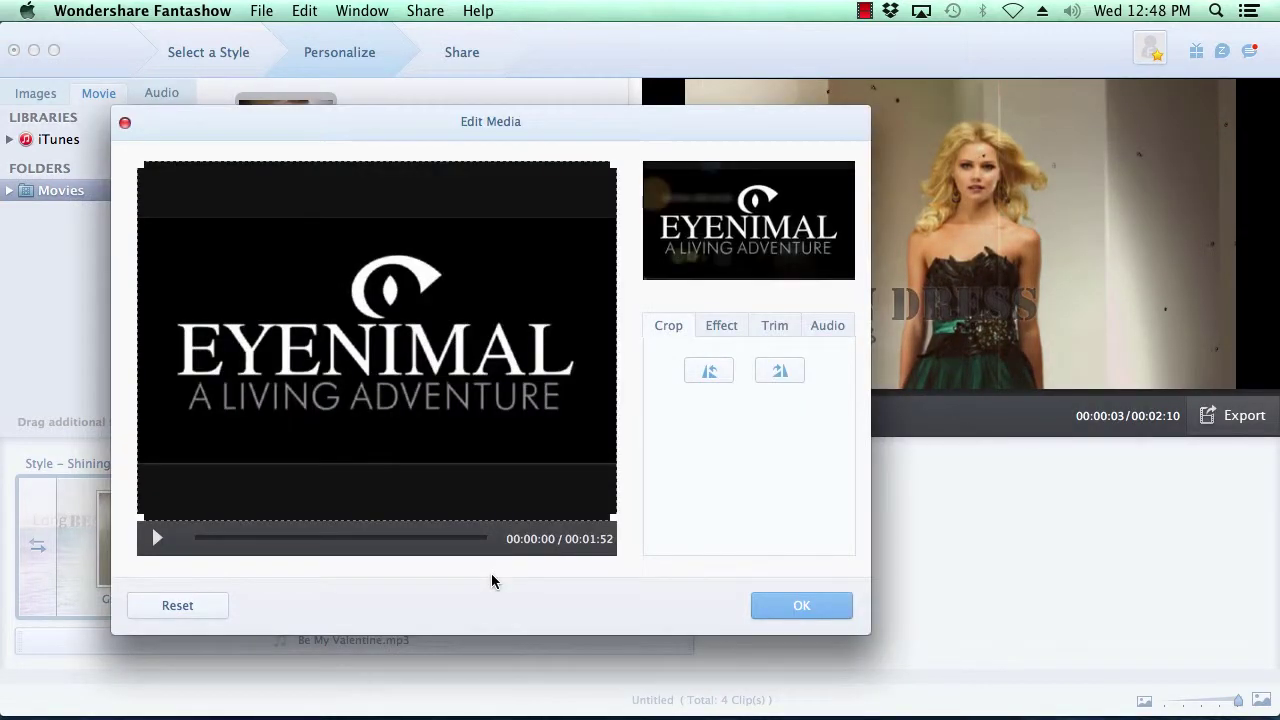
left_click(770, 330)
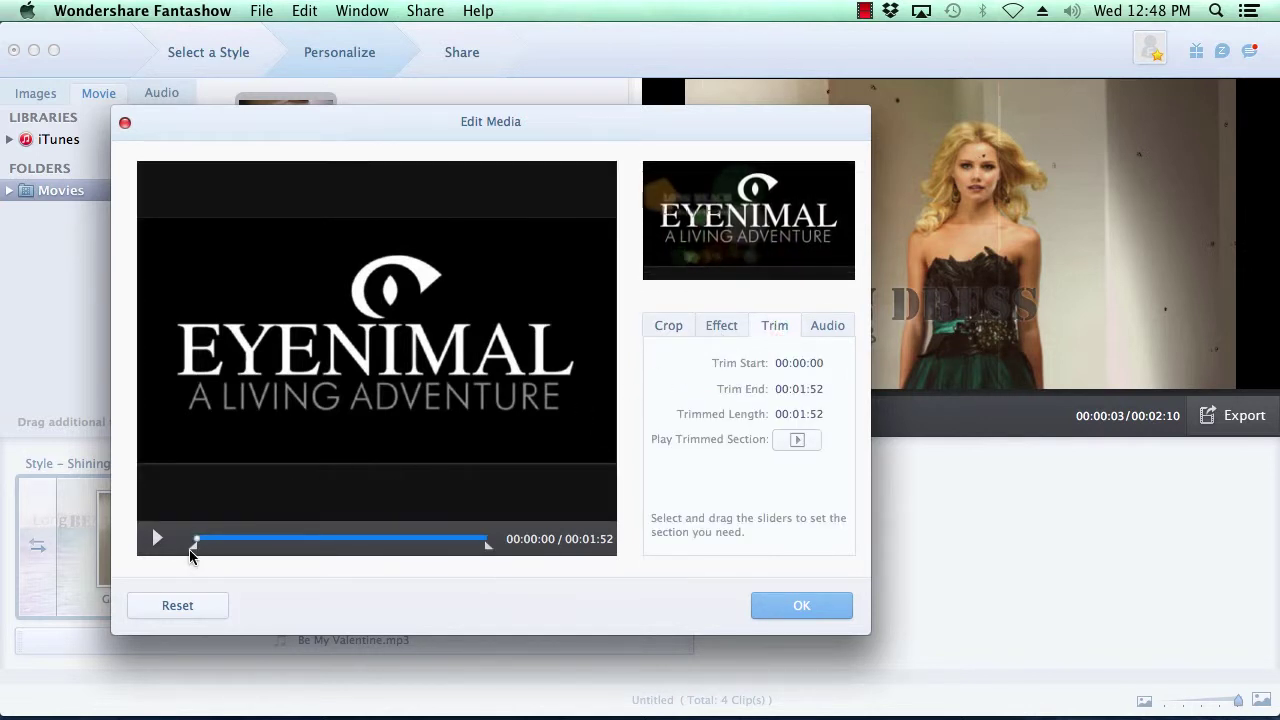
left_click_drag(193, 548, 218, 548)
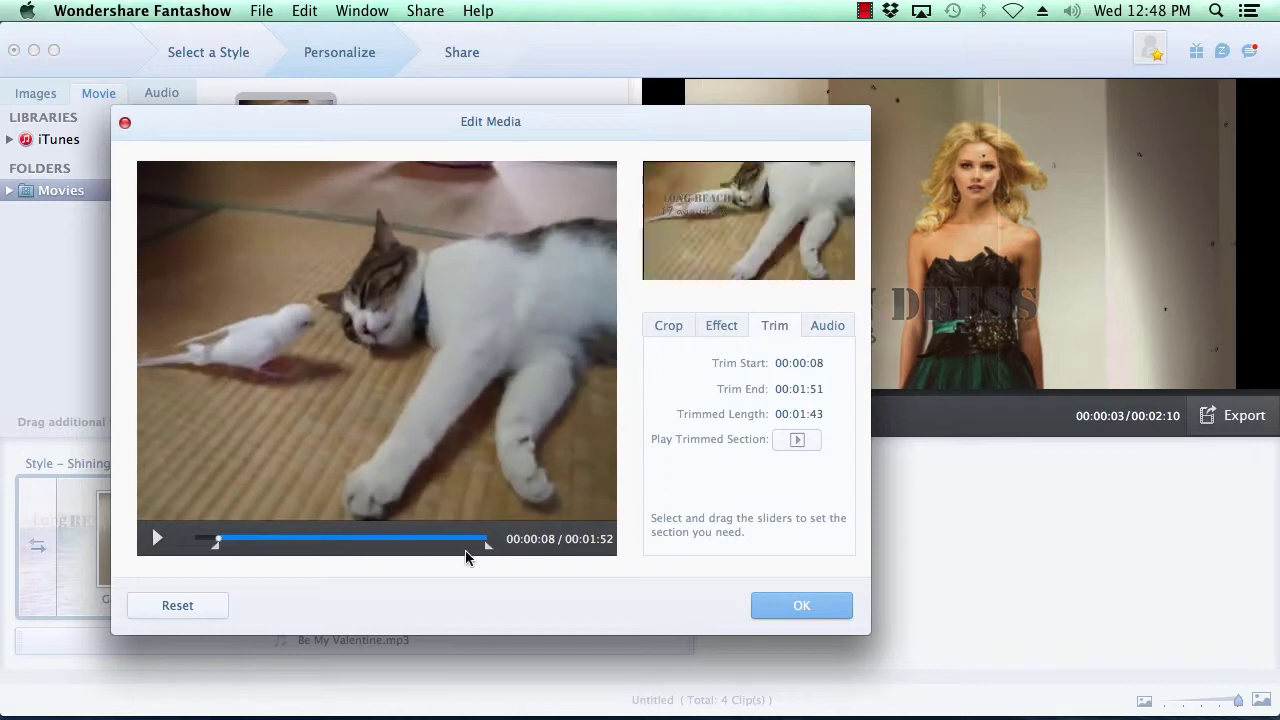
left_click_drag(488, 549, 246, 553)
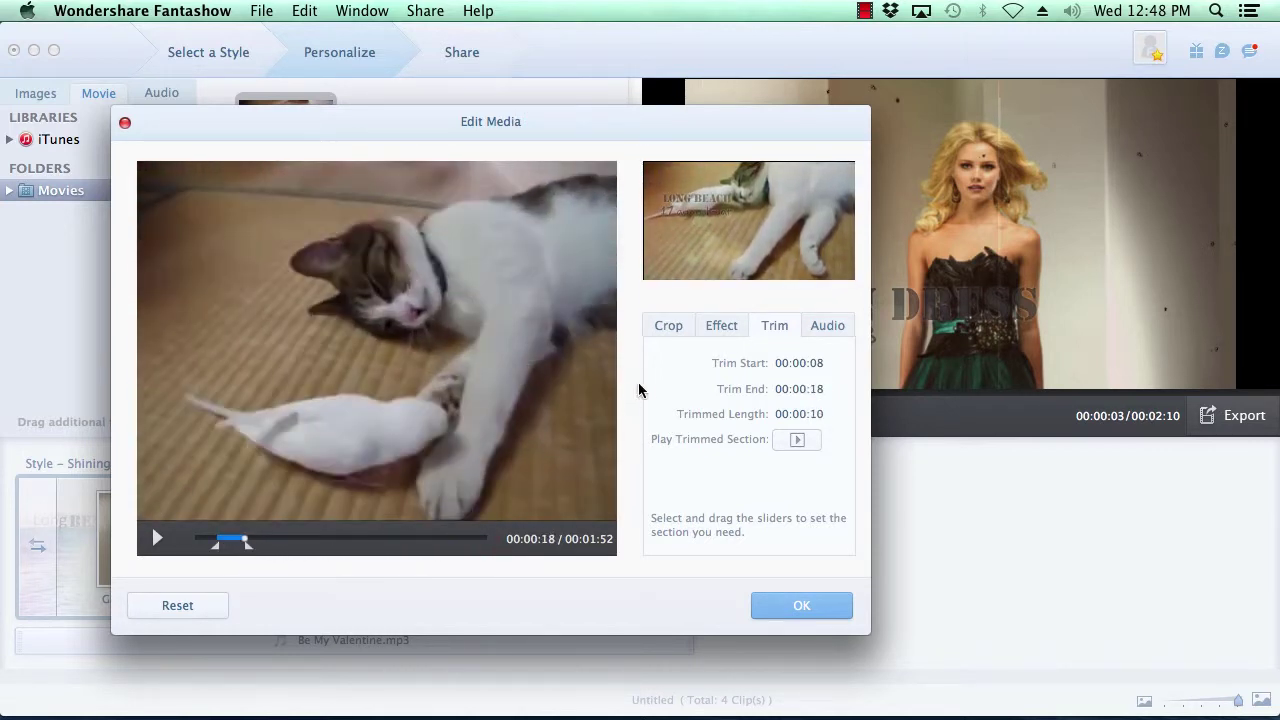
Step: Adjust the cat clip's crop area and give it the OldPaper effect
left_click(669, 330)
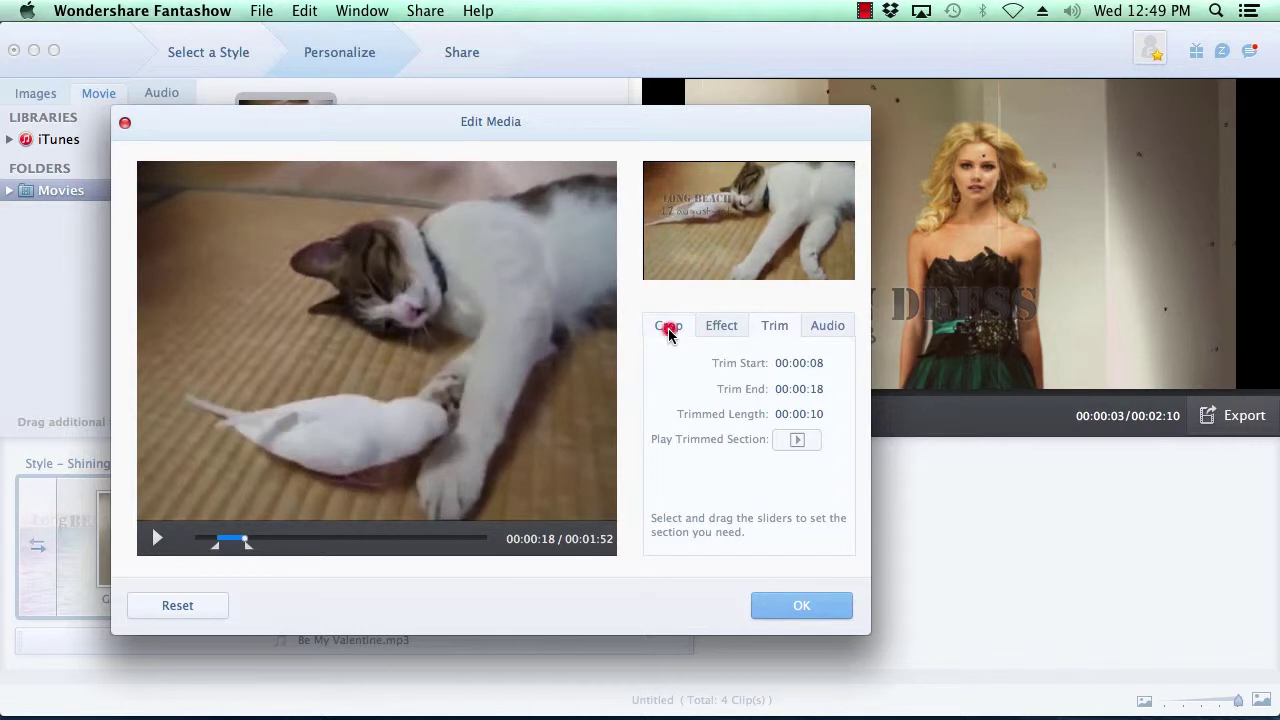
left_click(700, 374)
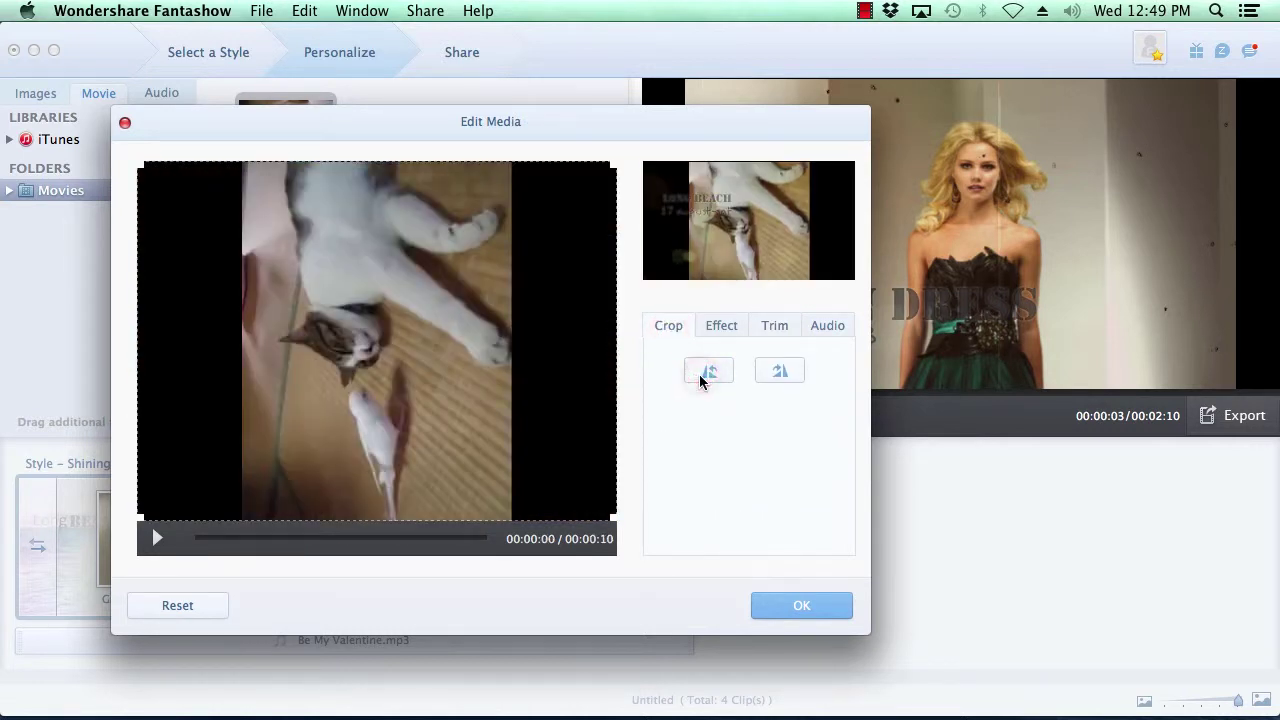
left_click(778, 370)
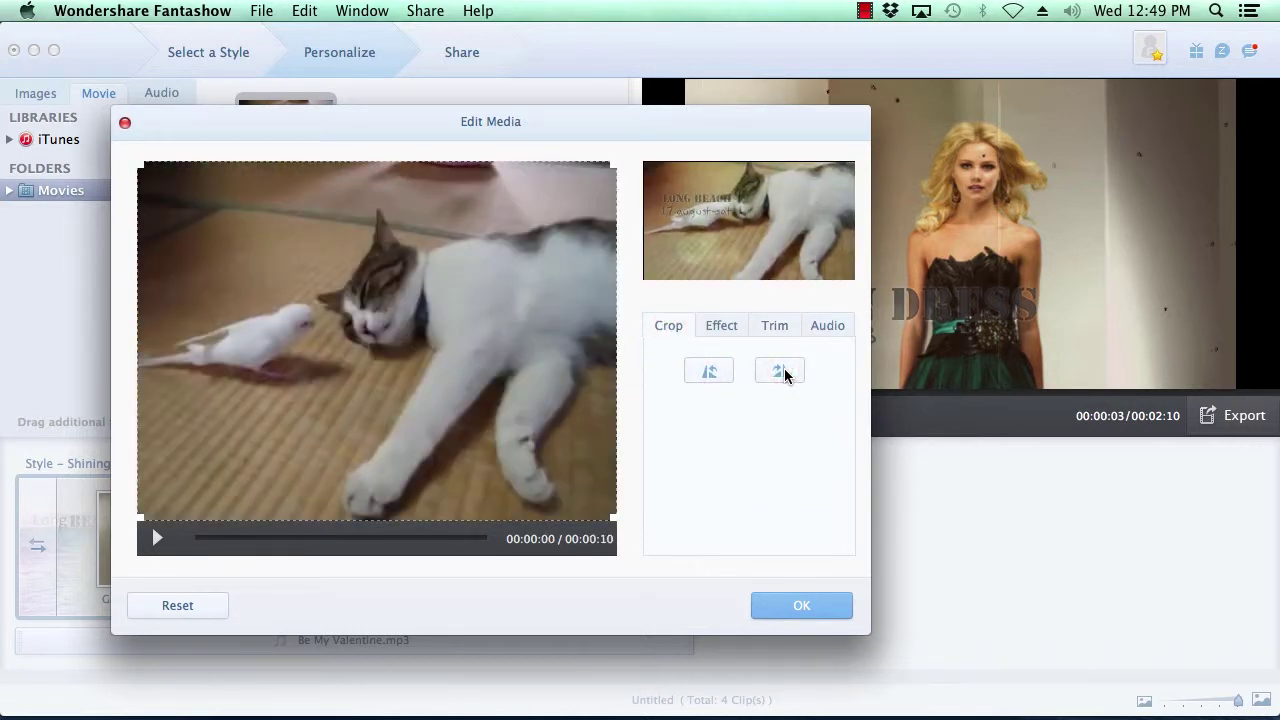
mouse_move(613, 518)
left_mouse_down()
mouse_move(494, 379)
mouse_move(616, 530)
left_mouse_up()
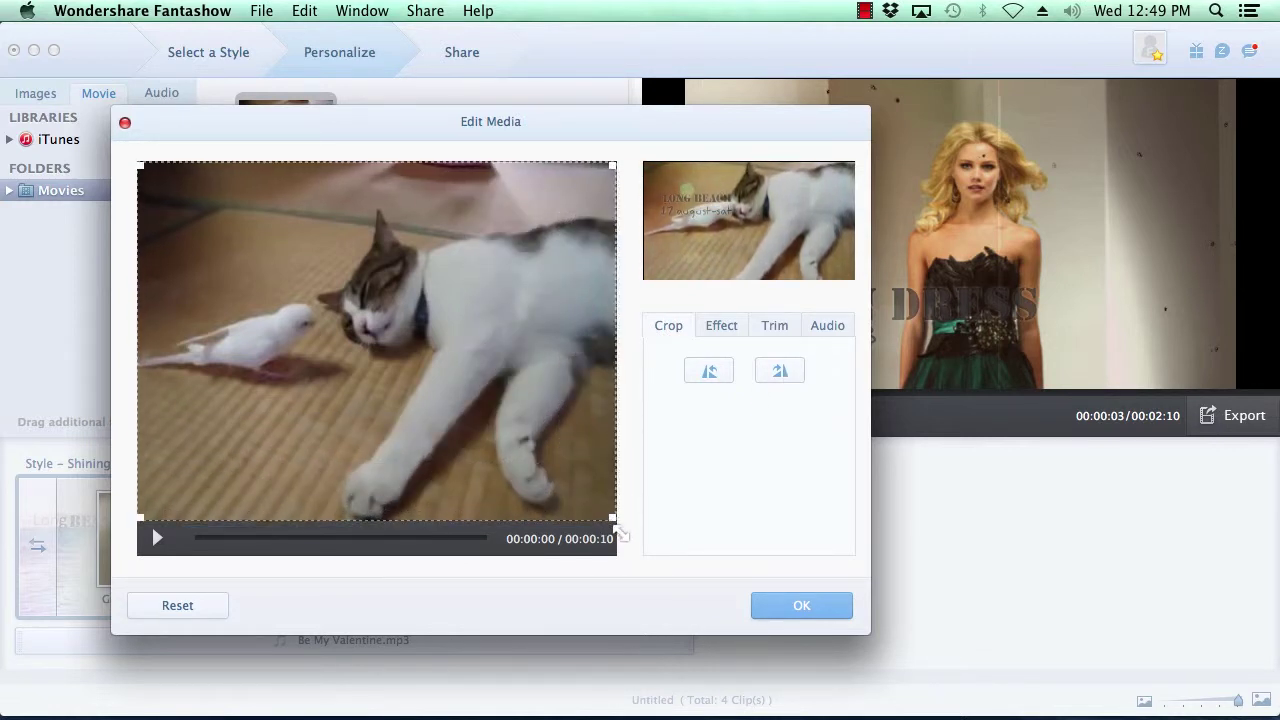
left_click(727, 331)
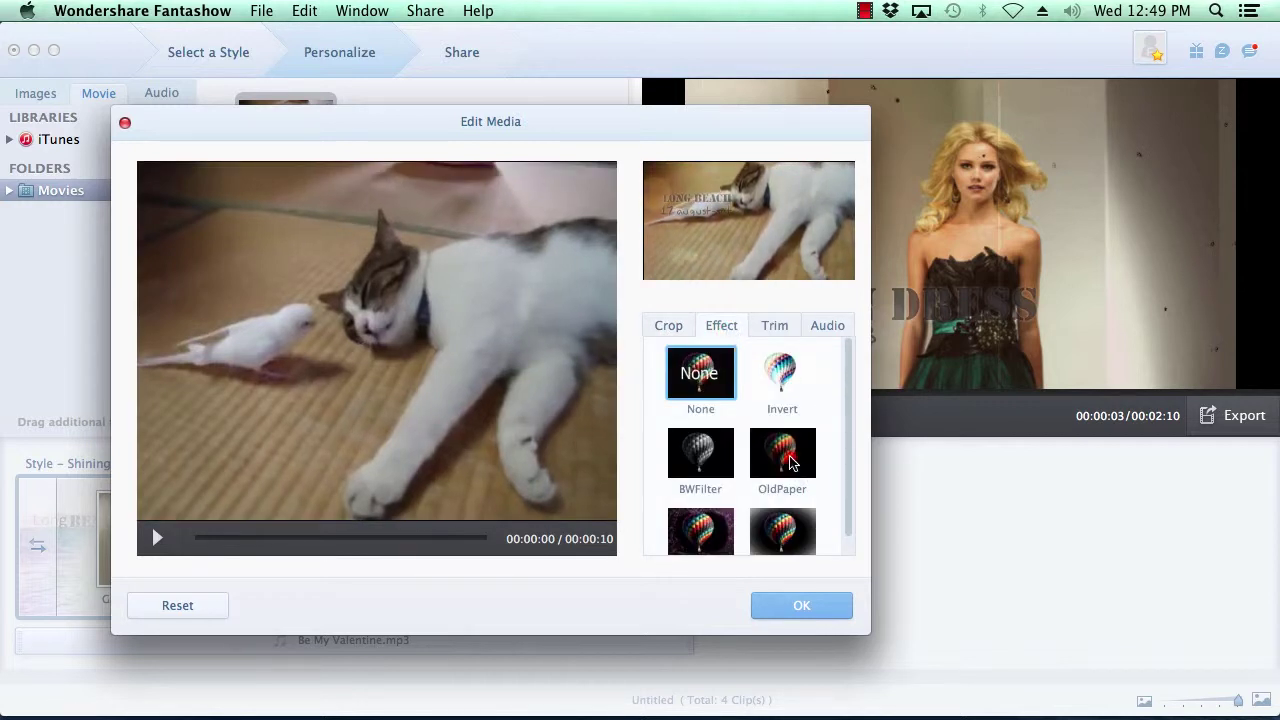
left_click(791, 462)
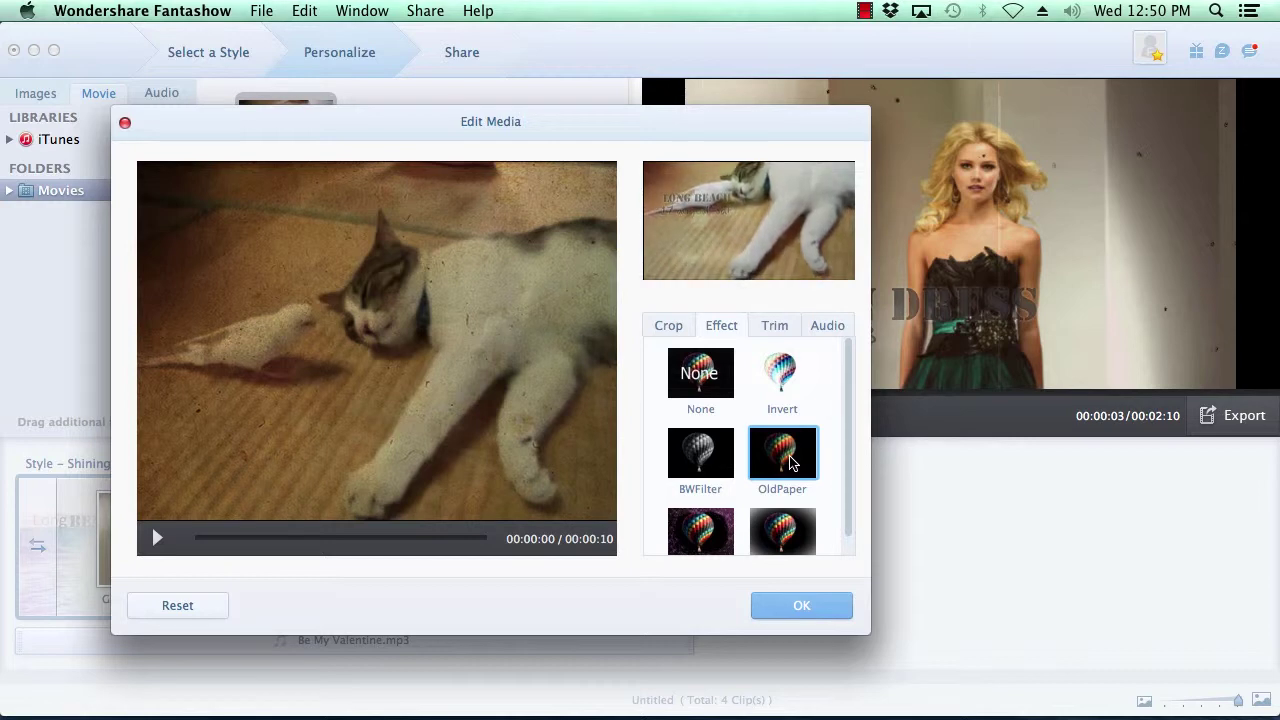
left_click(809, 609)
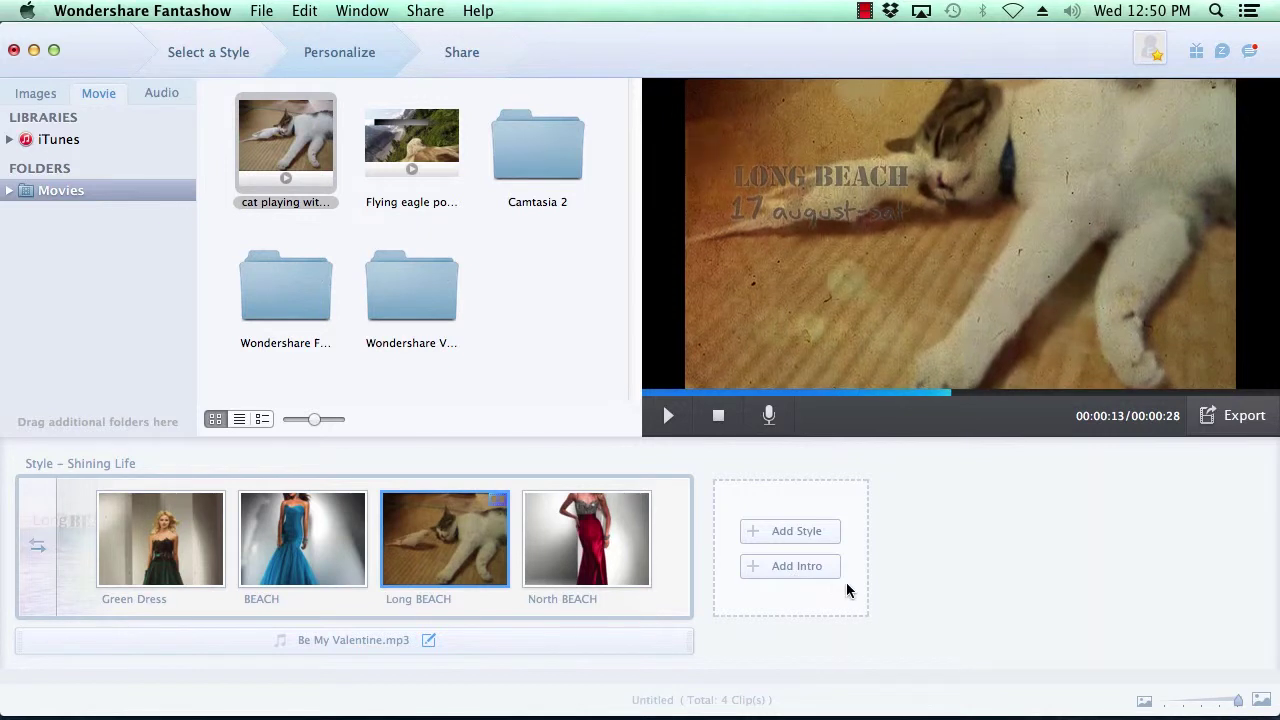
Step: Add an Intro Normal title card after the four Shining Life clips
left_click(805, 568)
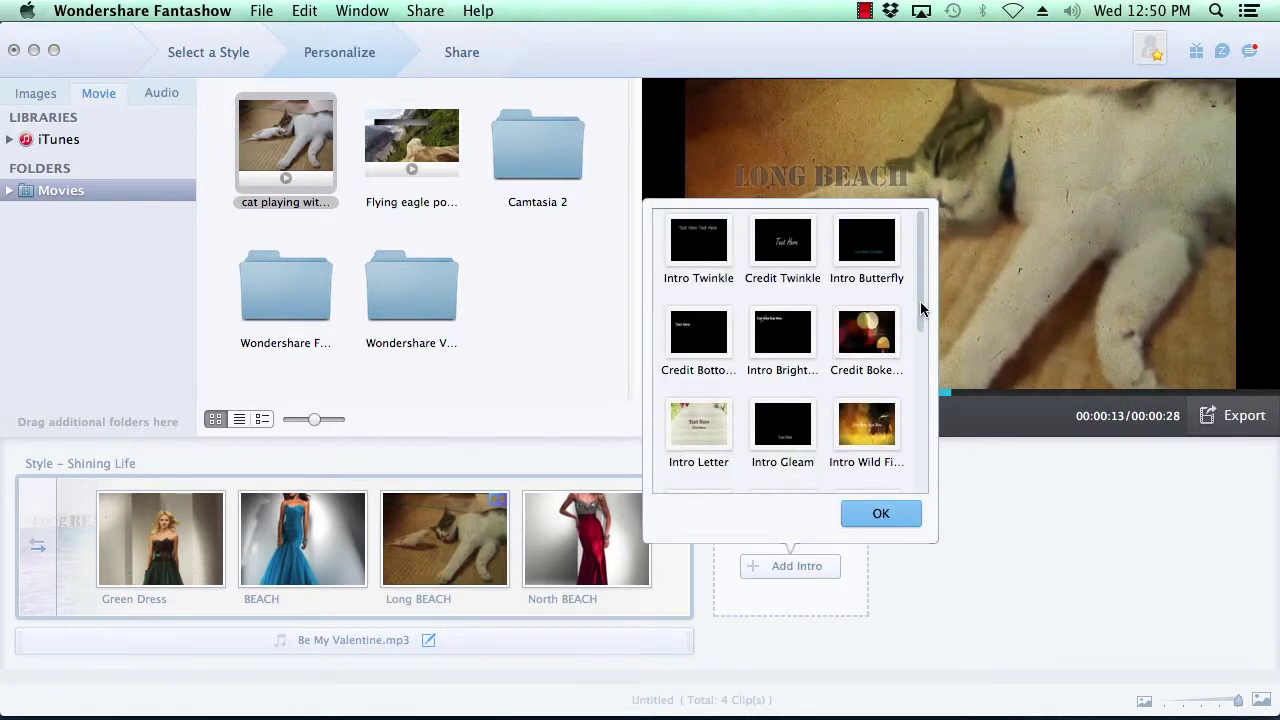
scroll(920, 310, "down", 5)
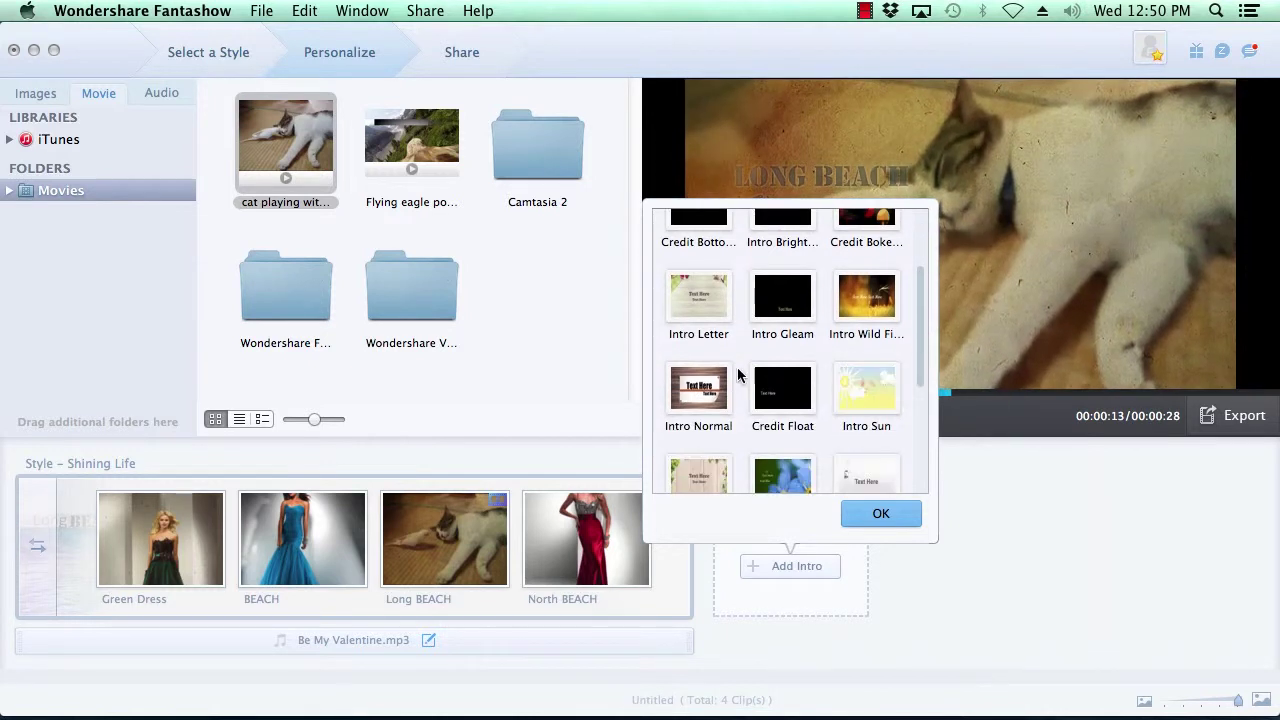
left_click(698, 388)
left_click(881, 515)
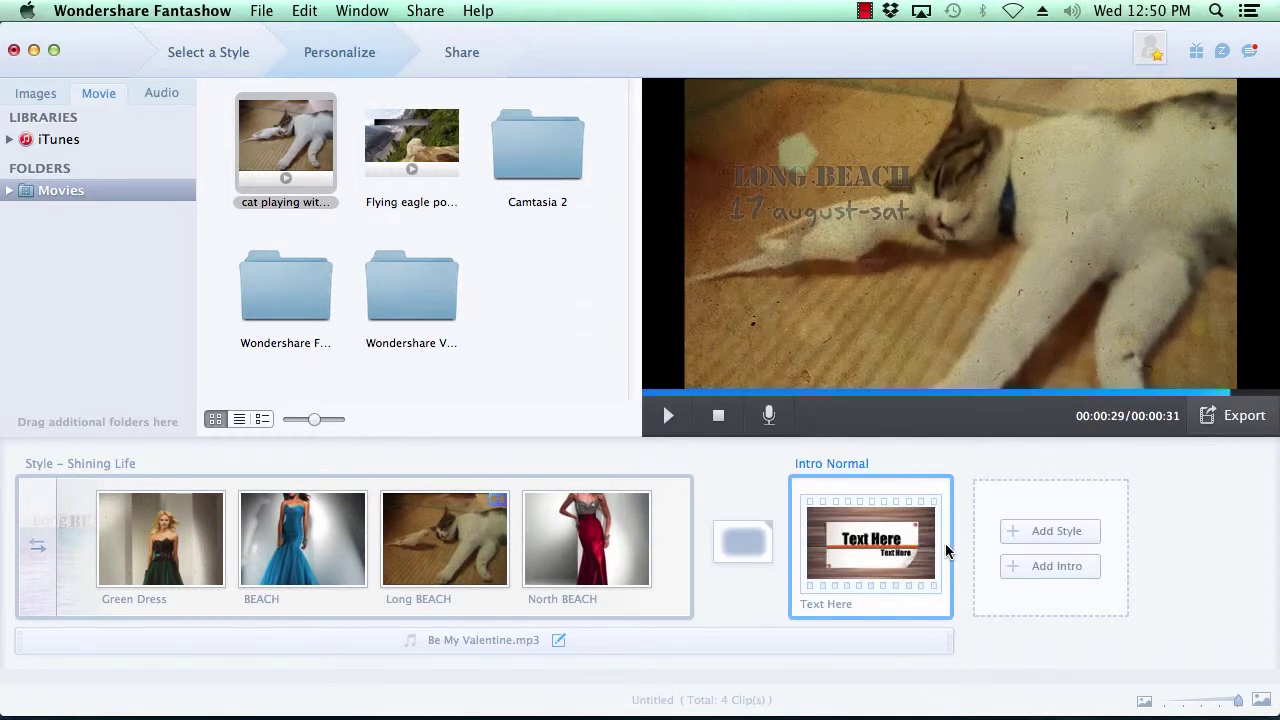
left_click(946, 552)
Step: Replace the intro's Text 1 placeholder with 'Barista' and Text 2 with 'Fashion'
left_click(864, 606)
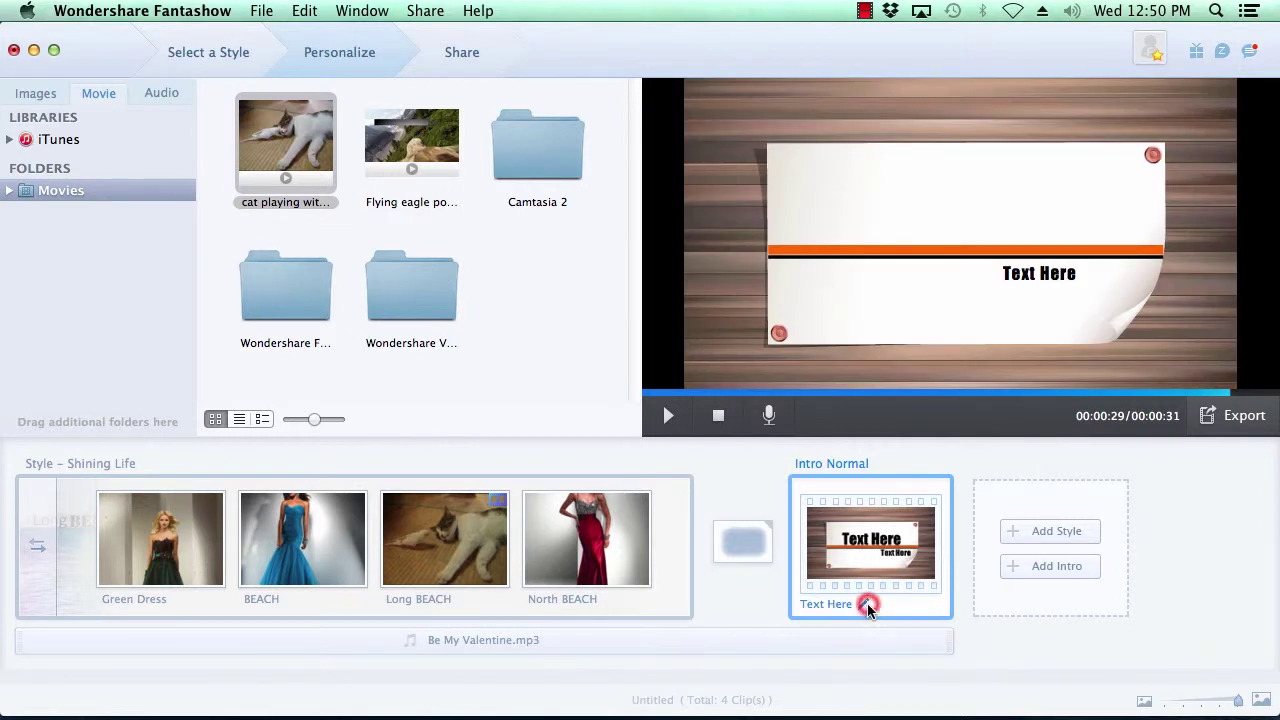
double_click(742, 393)
left_click_drag(742, 393, 675, 395)
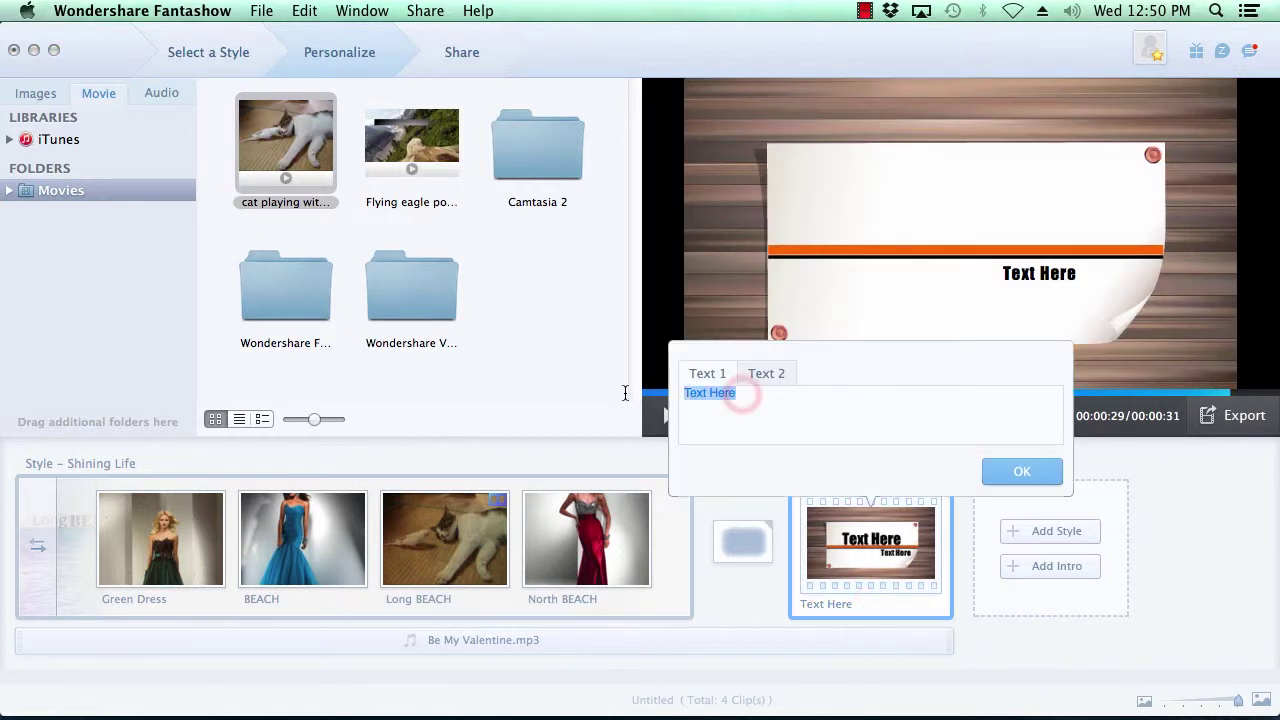
type("Barista")
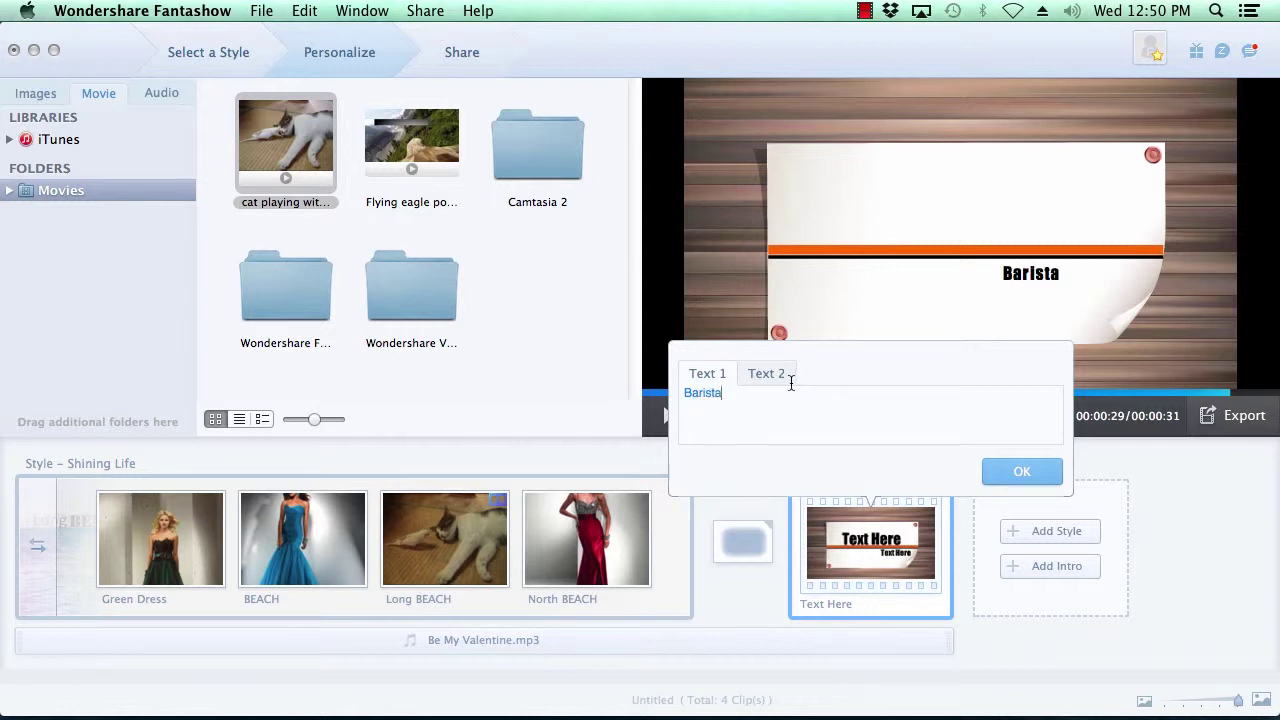
left_click(766, 372)
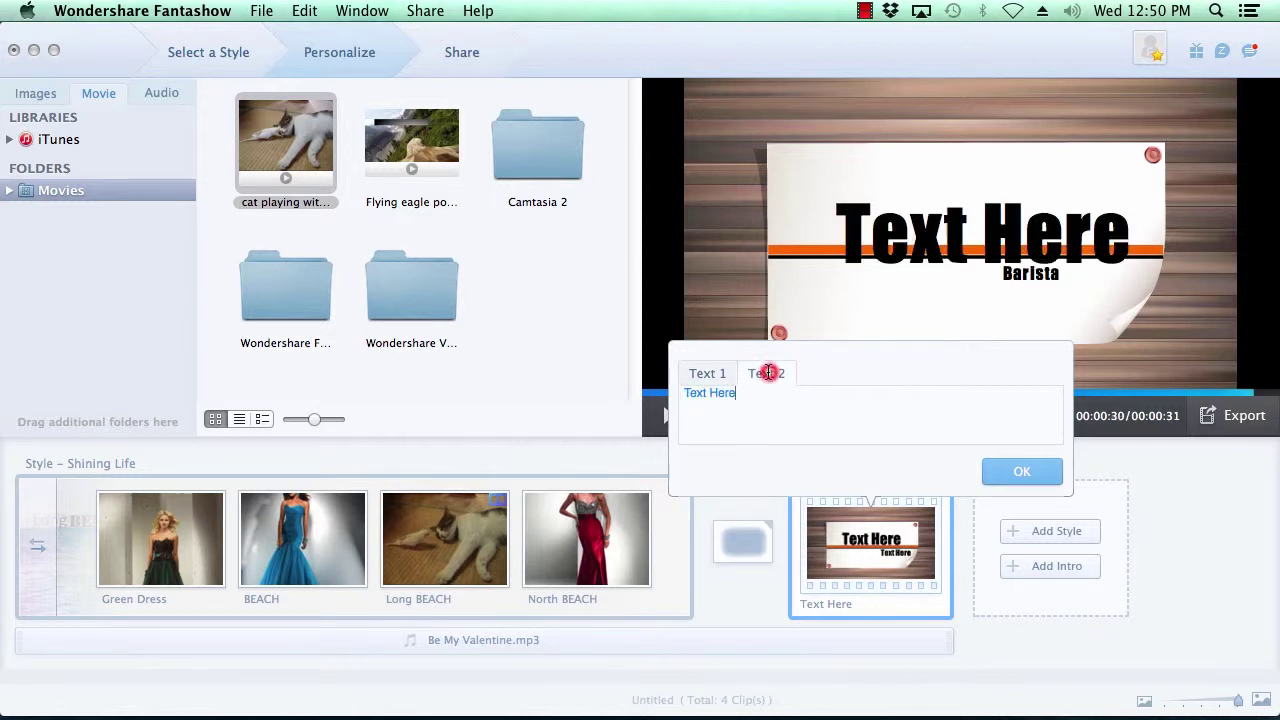
left_click_drag(754, 394, 650, 393)
type("Fa")
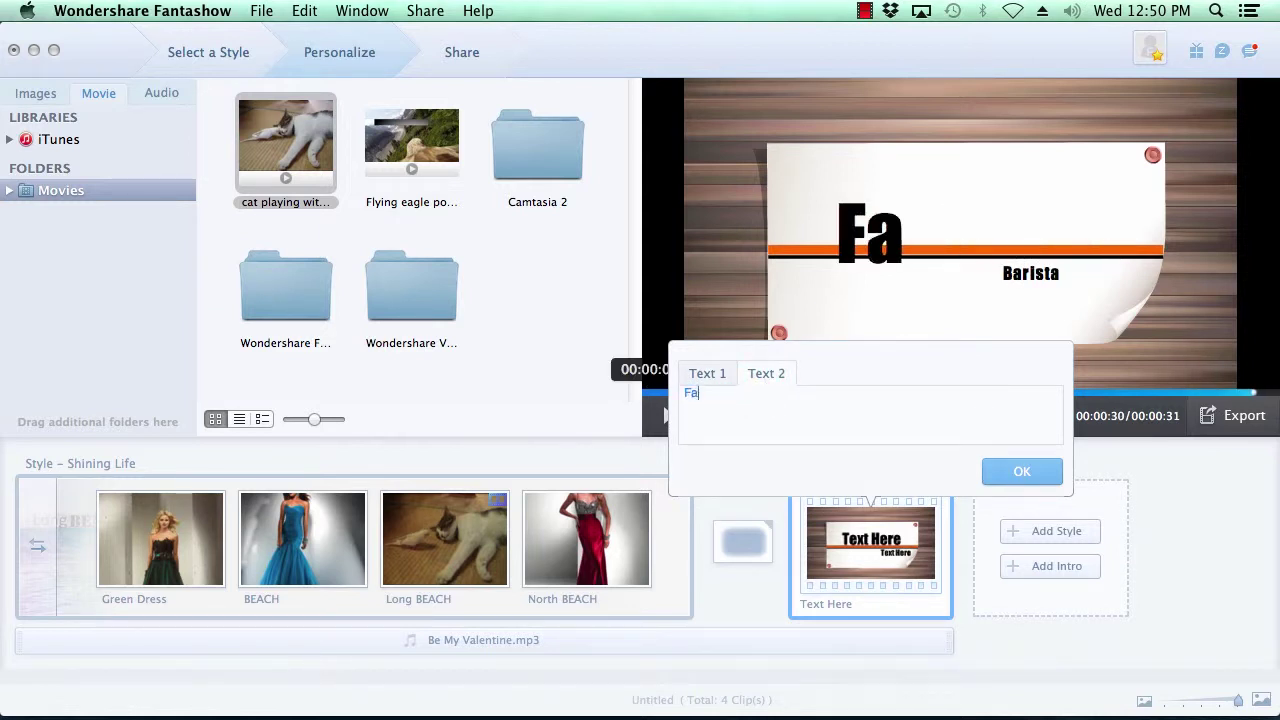
type("shion")
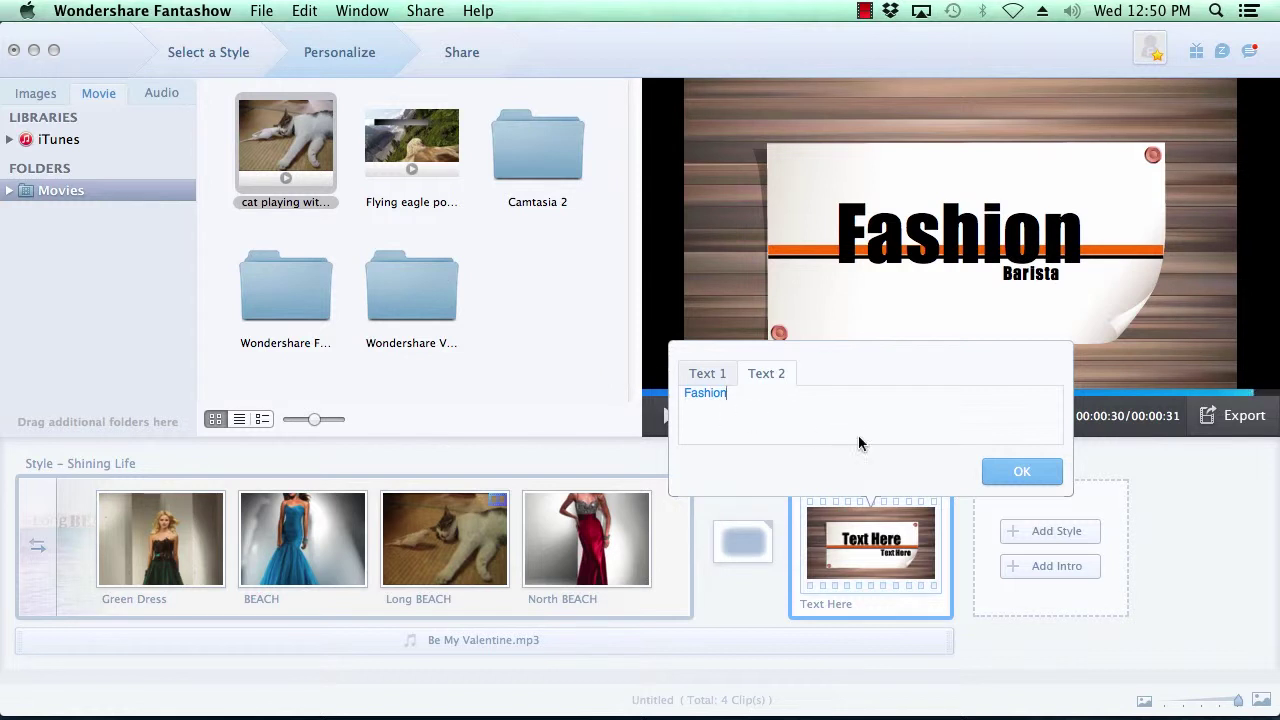
left_click(1022, 472)
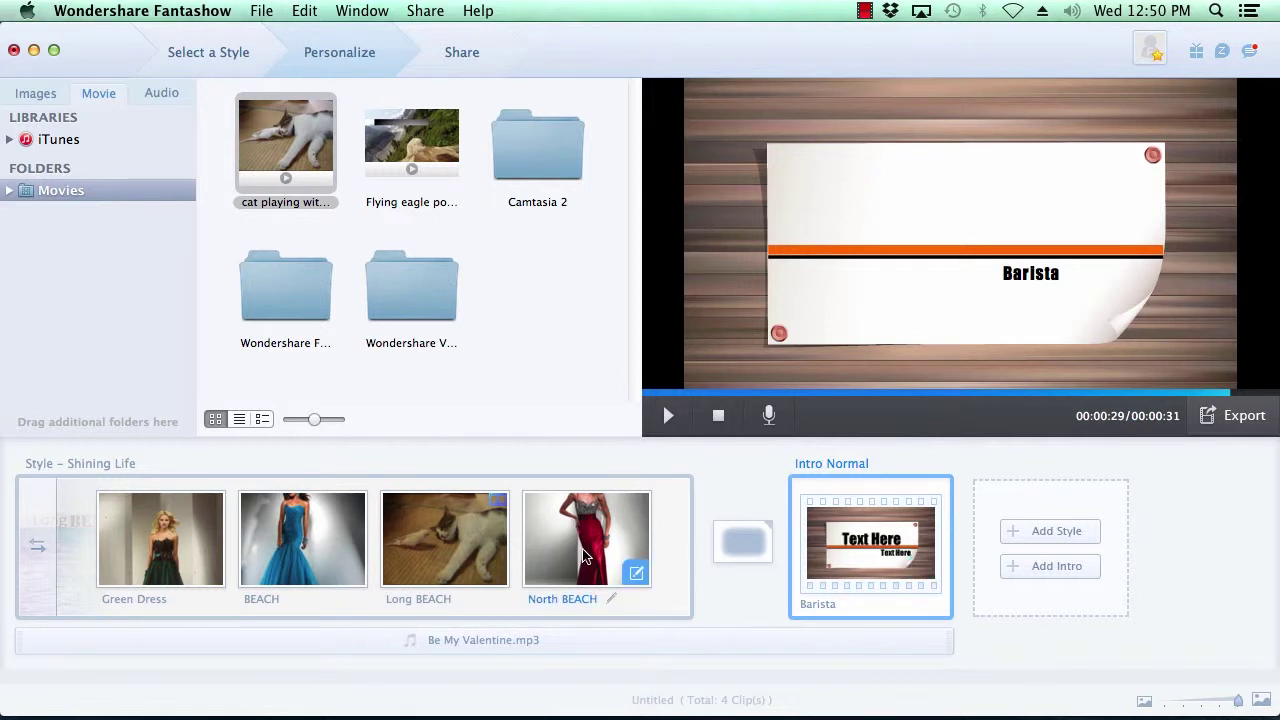
Step: Move the red dress before the cat clip, the blue dress last, and the Barista intro first
left_click(545, 557)
left_click_drag(545, 557, 370, 557)
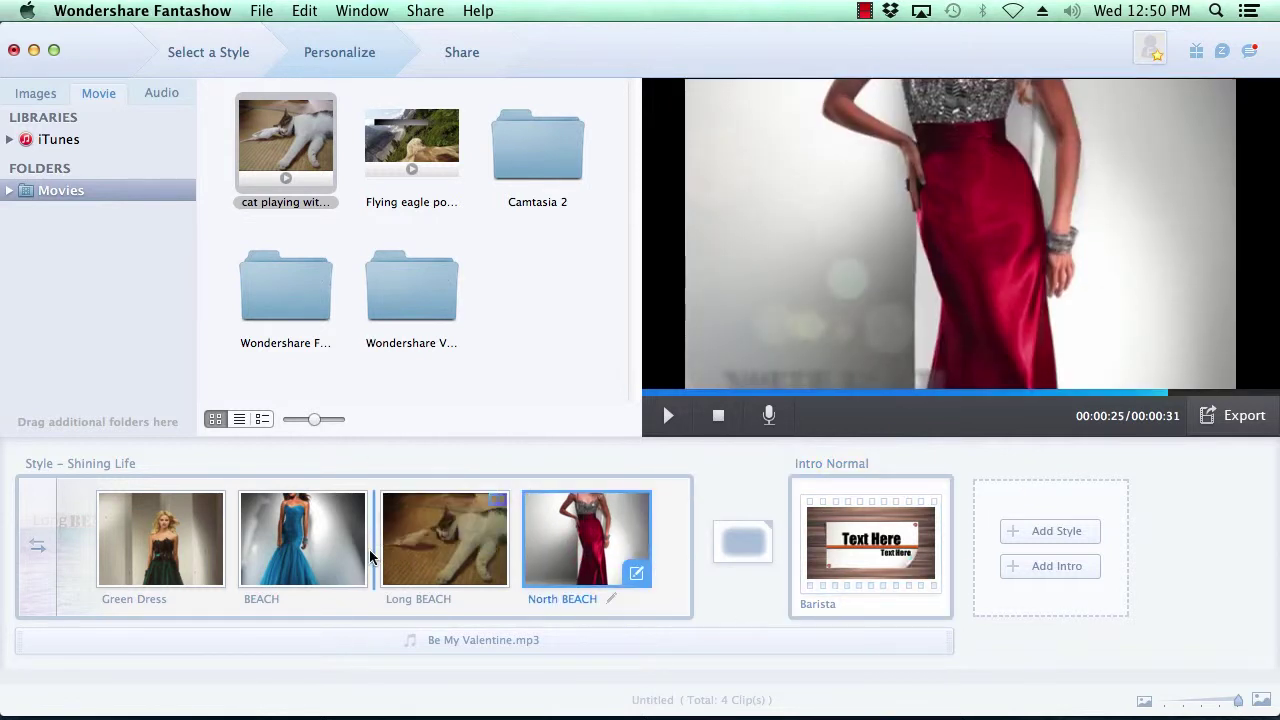
left_click(366, 557)
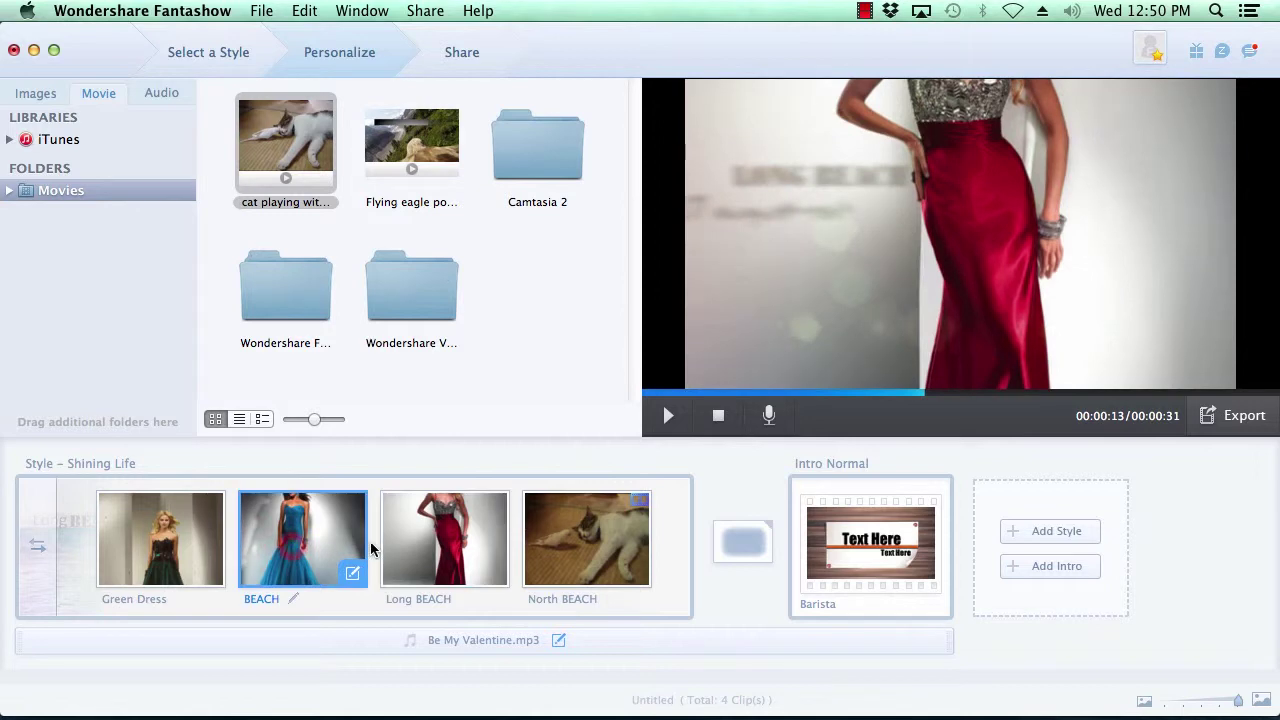
left_click_drag(527, 555, 603, 566)
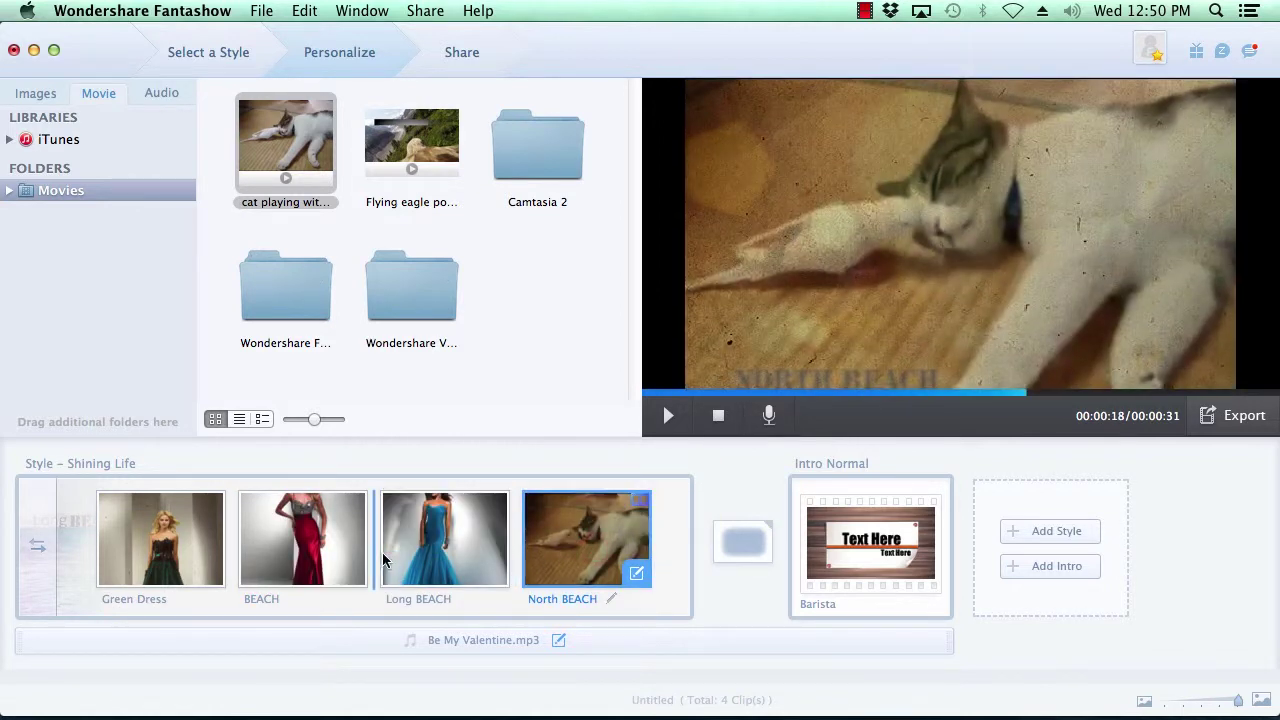
left_click_drag(870, 540, 30, 566)
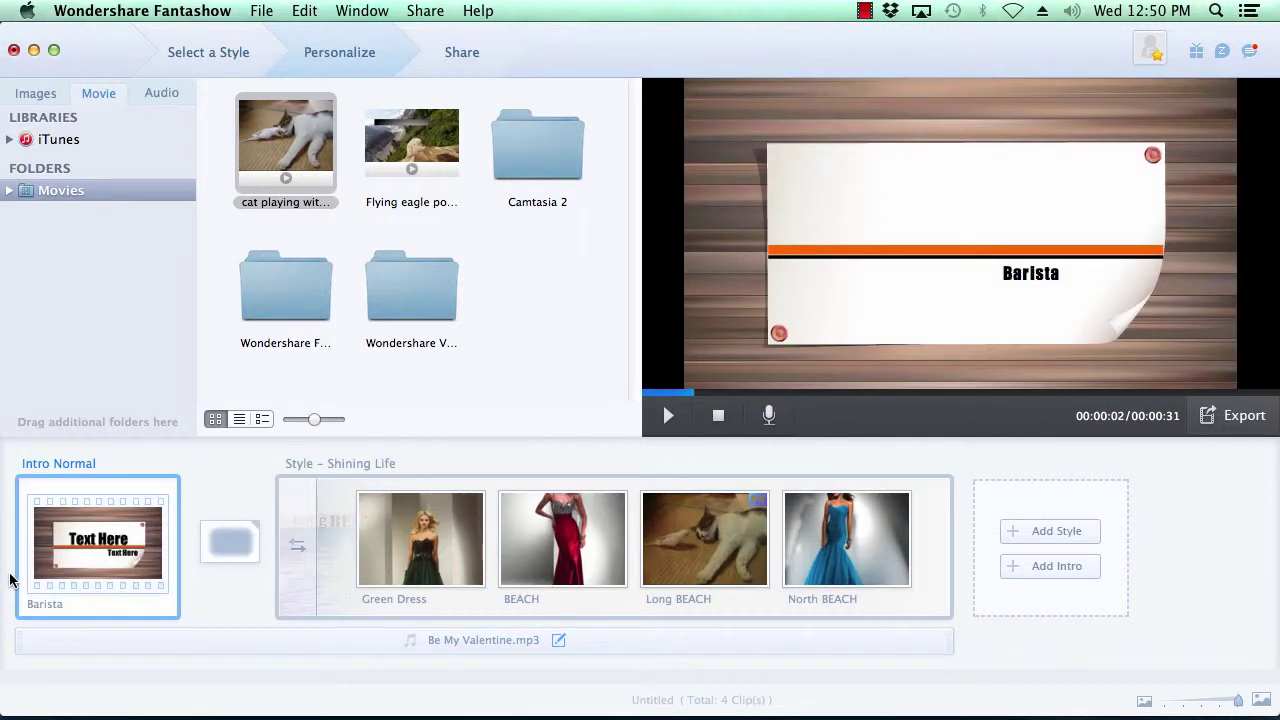
left_click(719, 417)
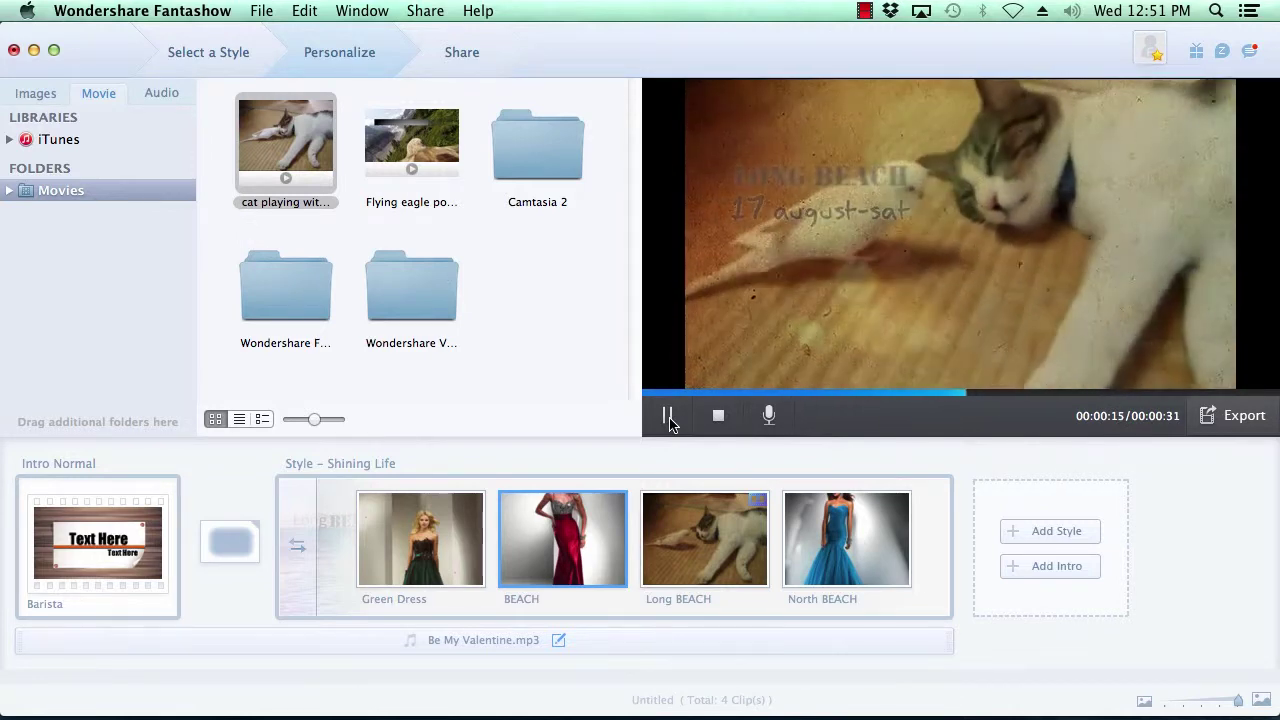
left_click(719, 416)
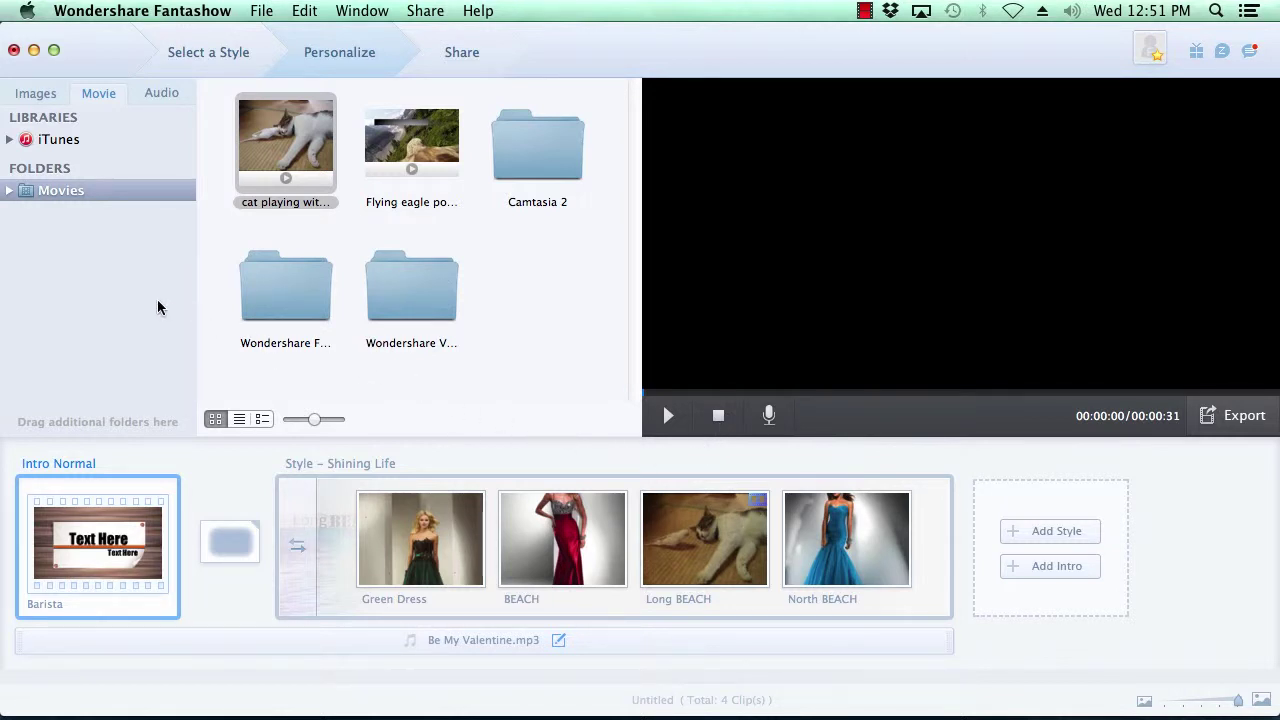
Step: Put the Planet Stranded_10 track from the Audio library on the music track
left_click(160, 95)
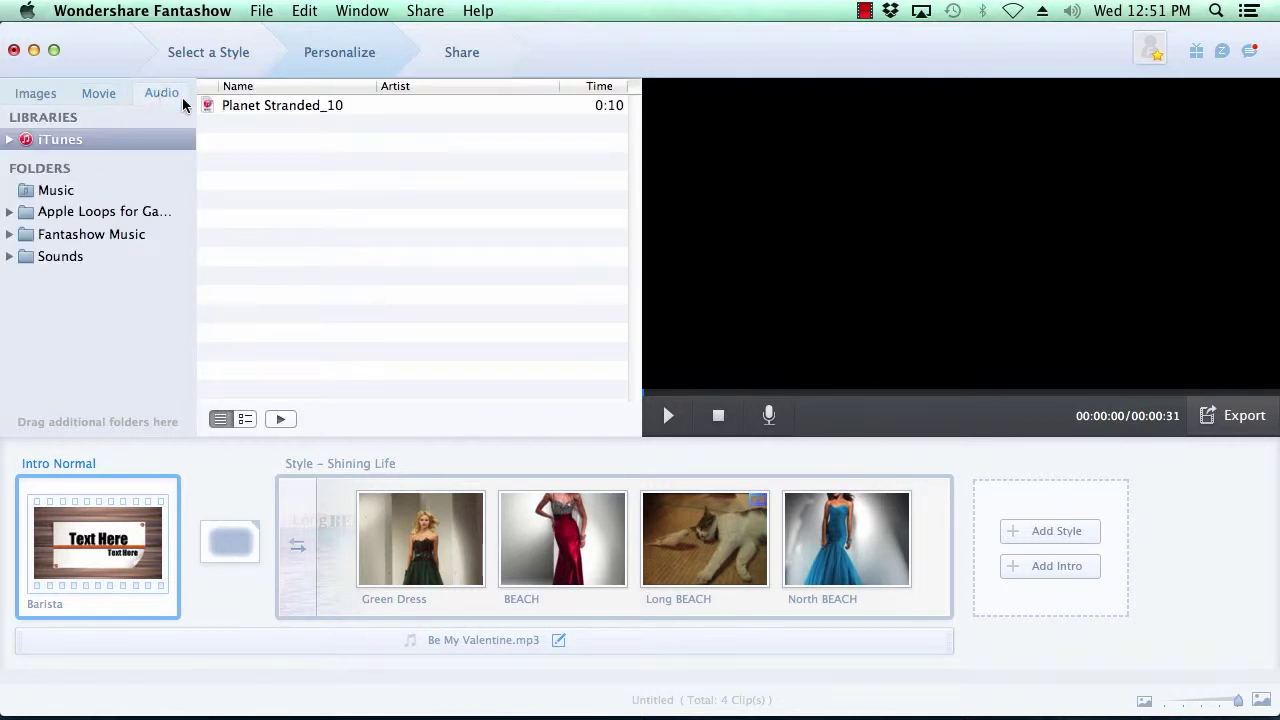
left_click_drag(275, 110, 476, 645)
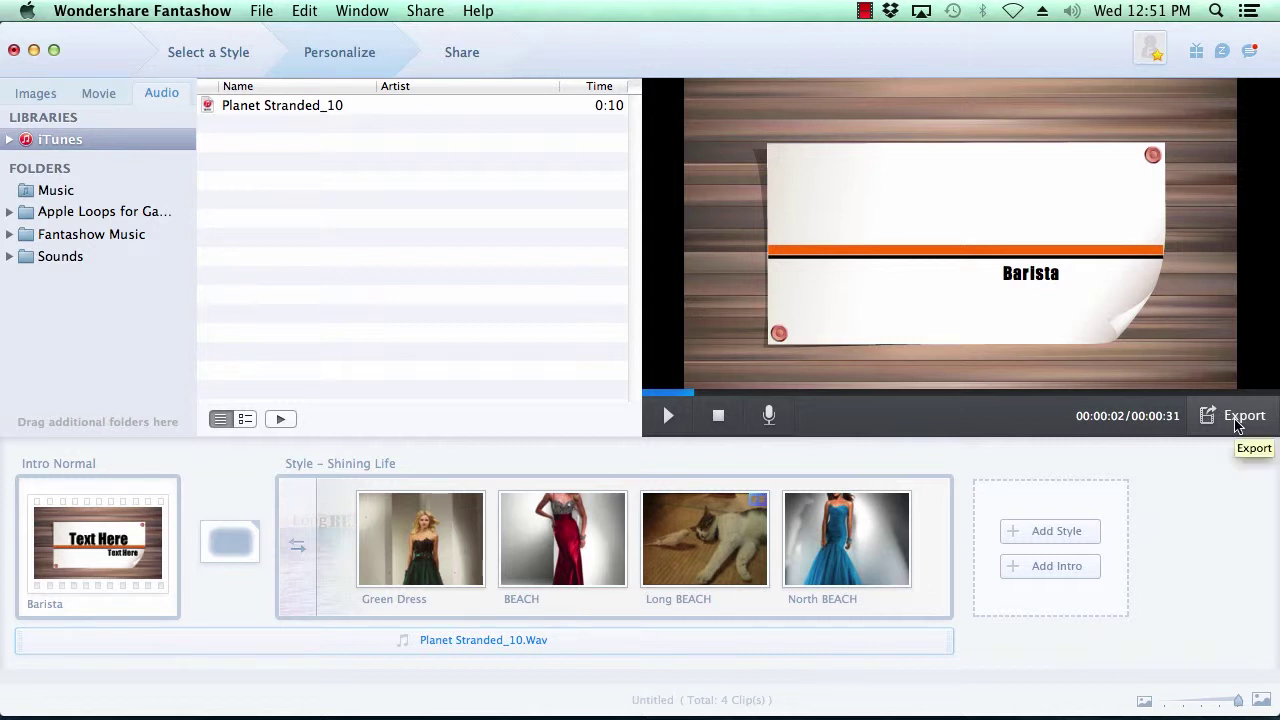
left_click(1237, 418)
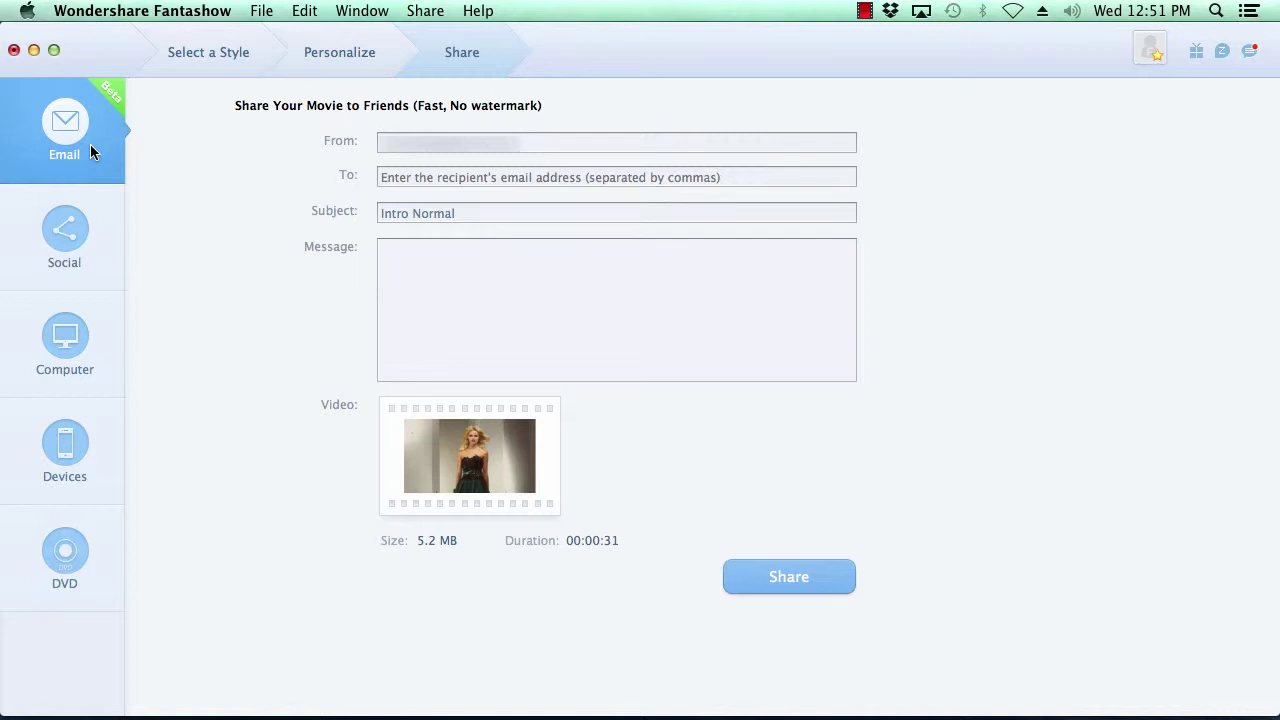
Step: Browse the Social, Computer, Devices and DVD sharing options, ending back on Computer export
left_click(76, 238)
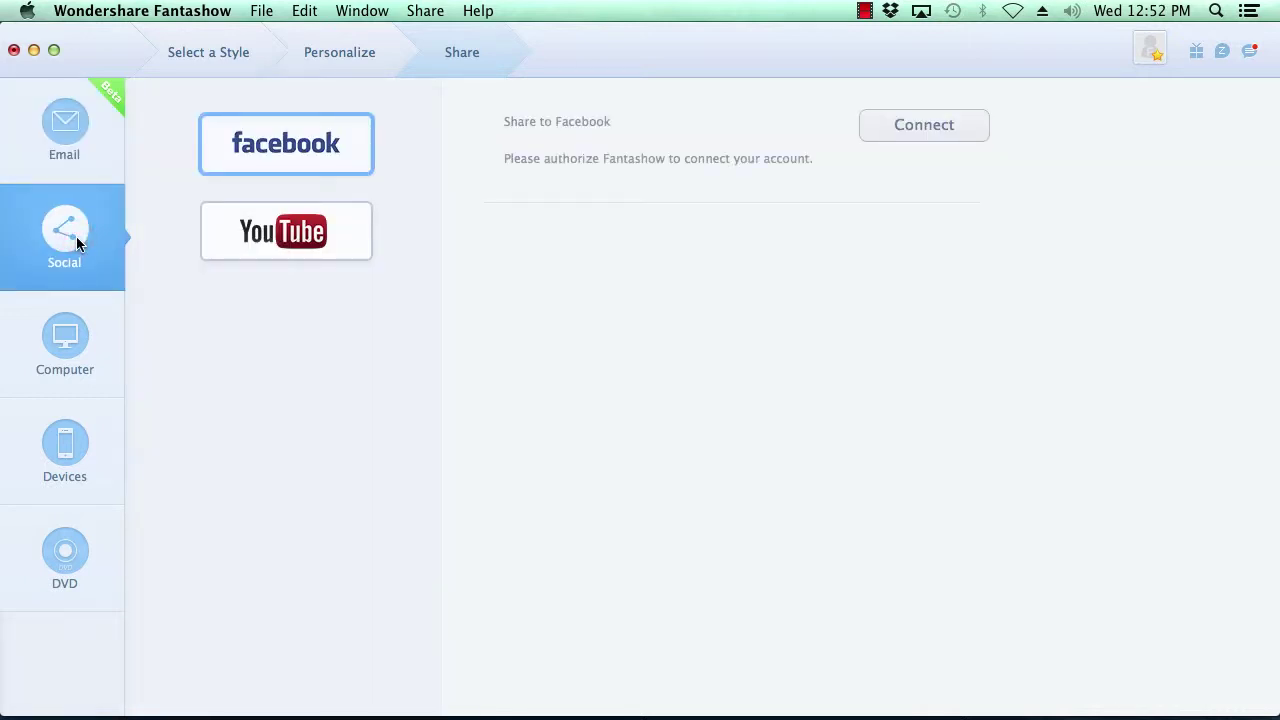
left_click(66, 345)
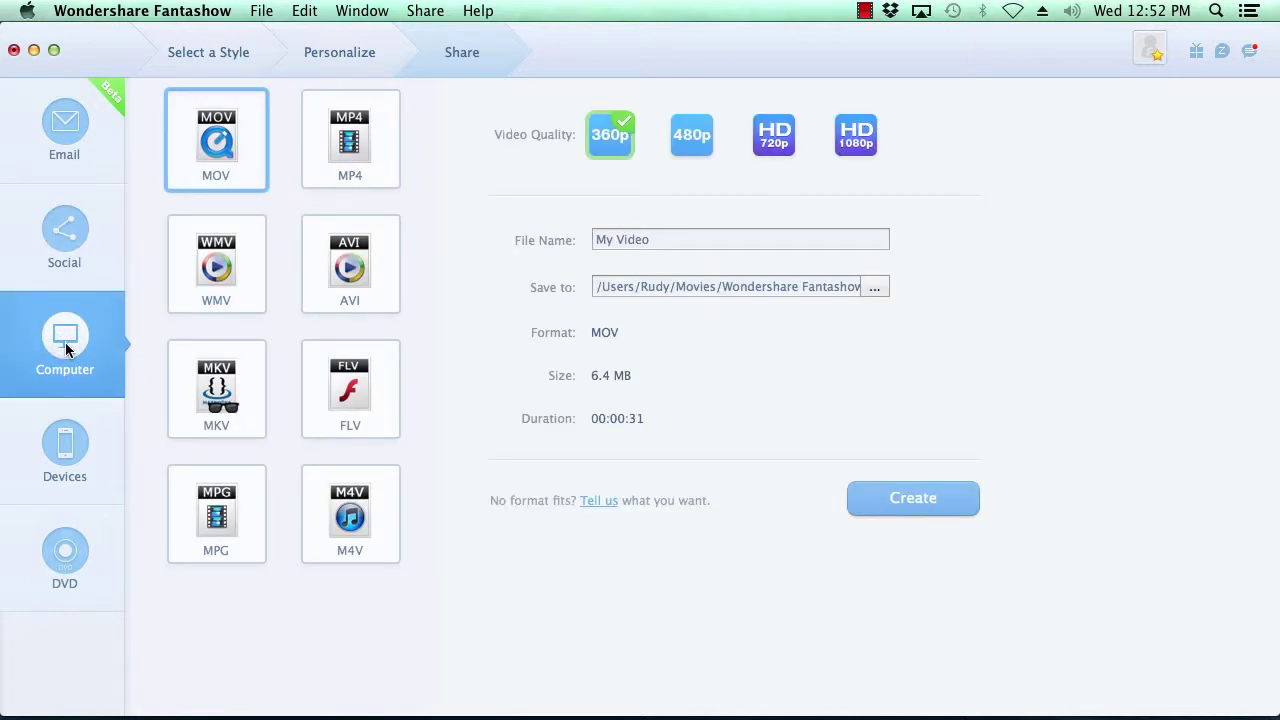
left_click(72, 445)
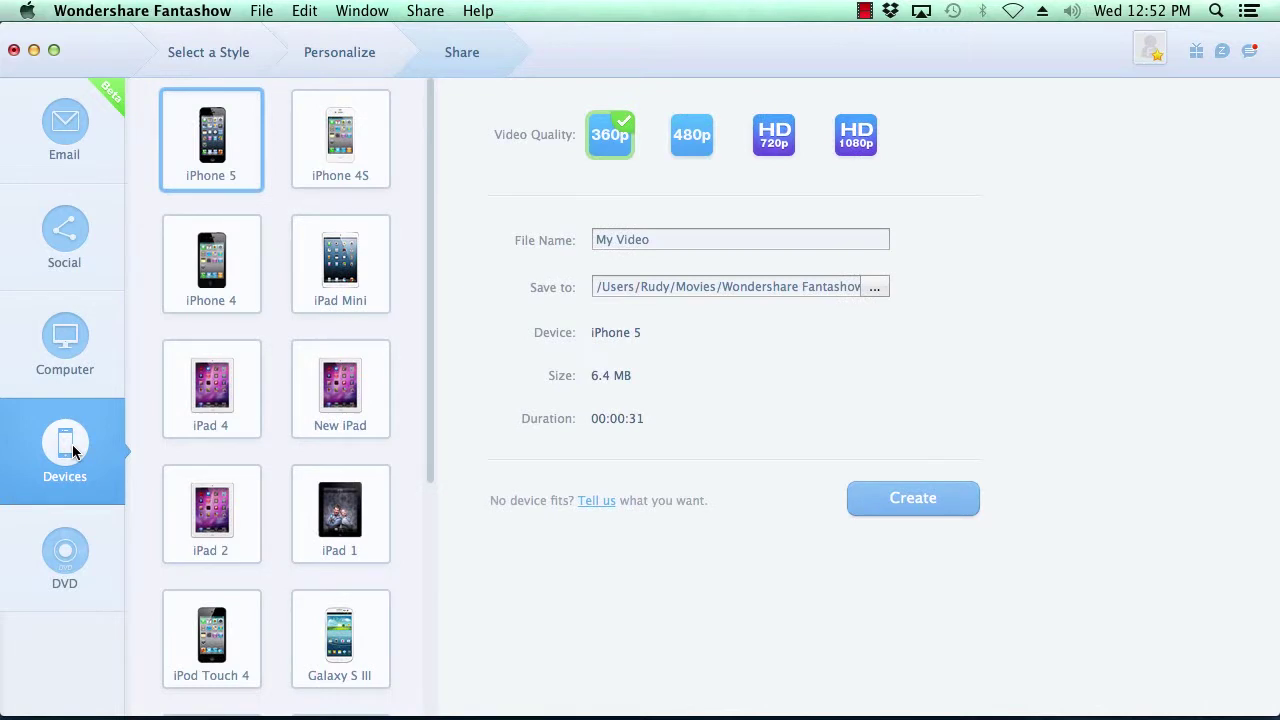
left_click(74, 557)
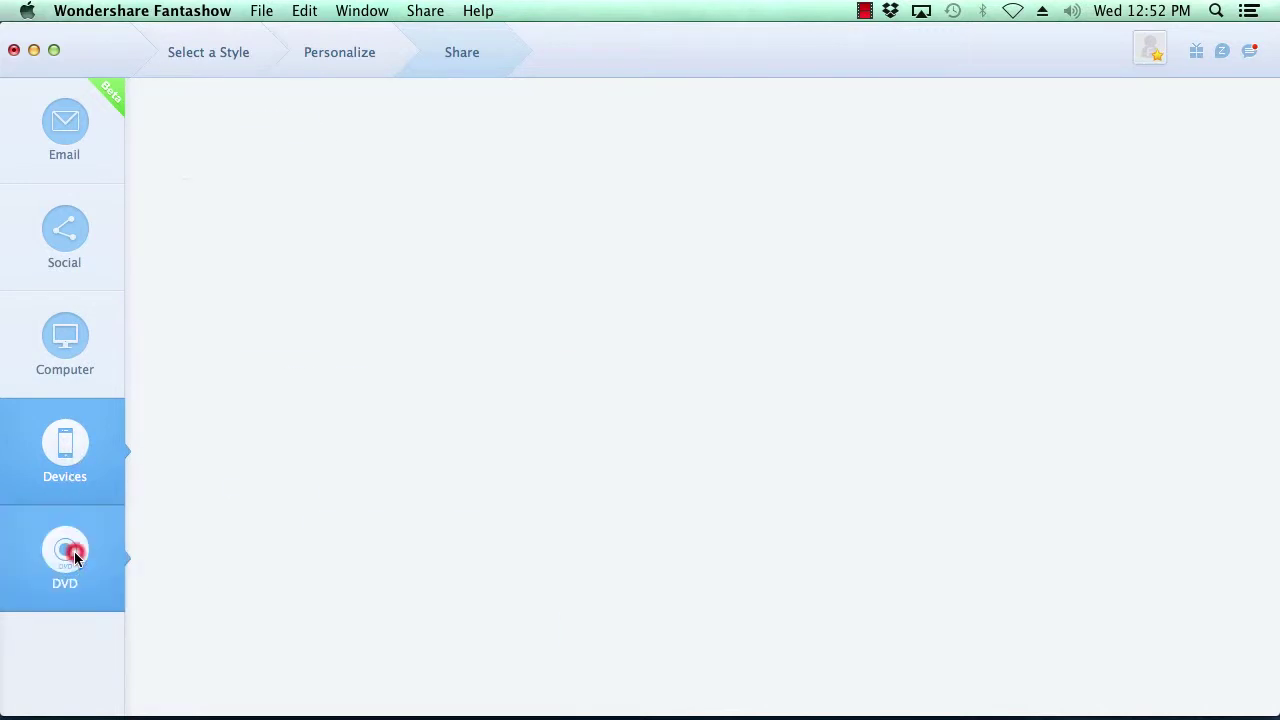
left_click(66, 353)
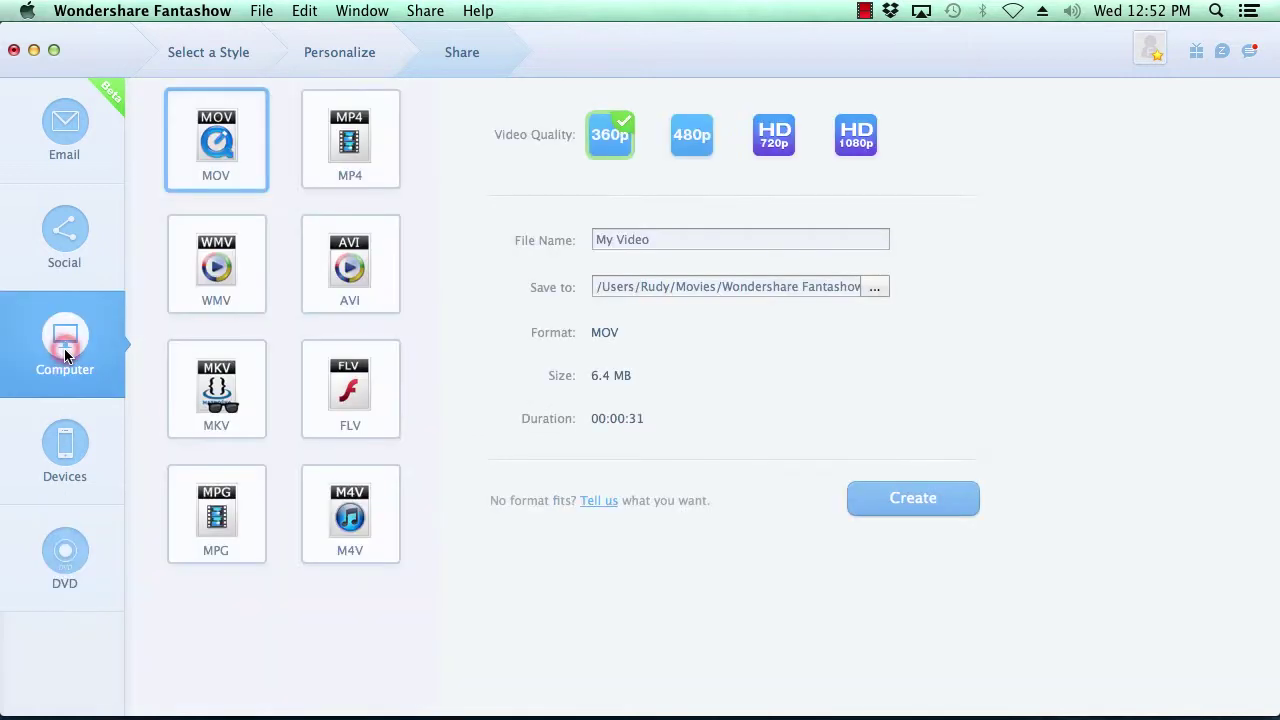
Step: Export the slideshow as a 720p HD MOV file named My First Video
left_click(778, 145)
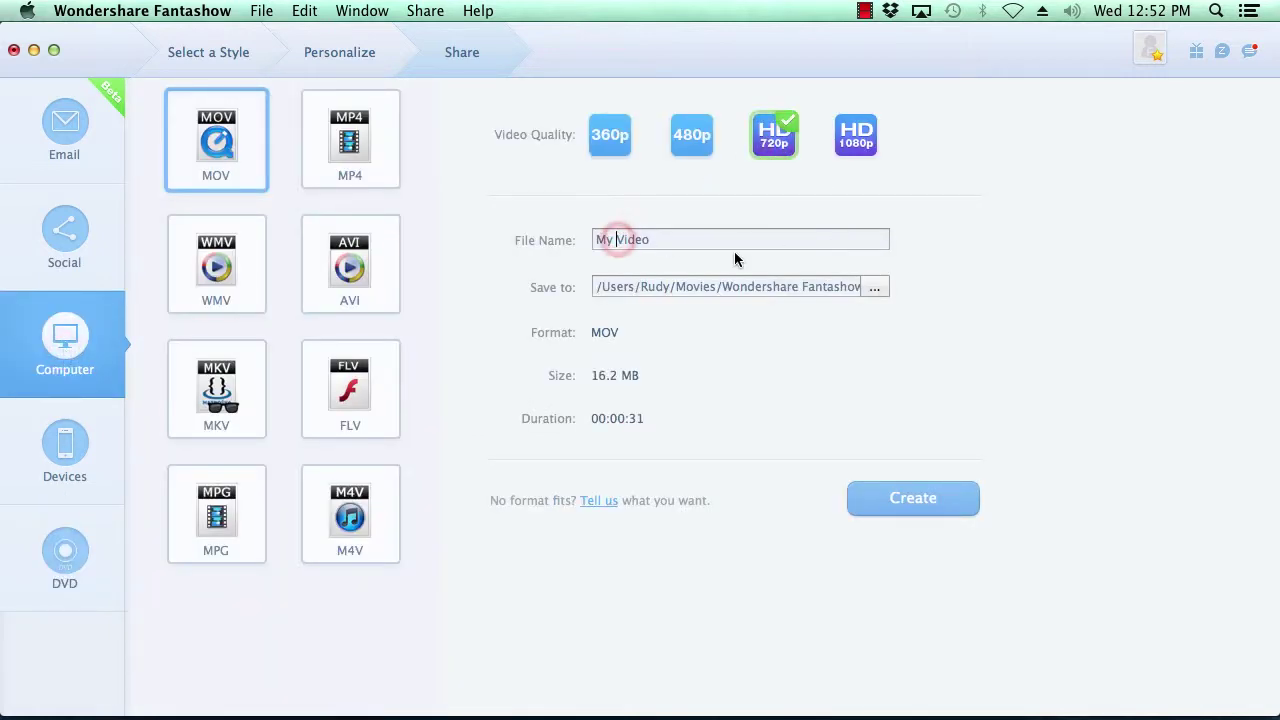
type("First")
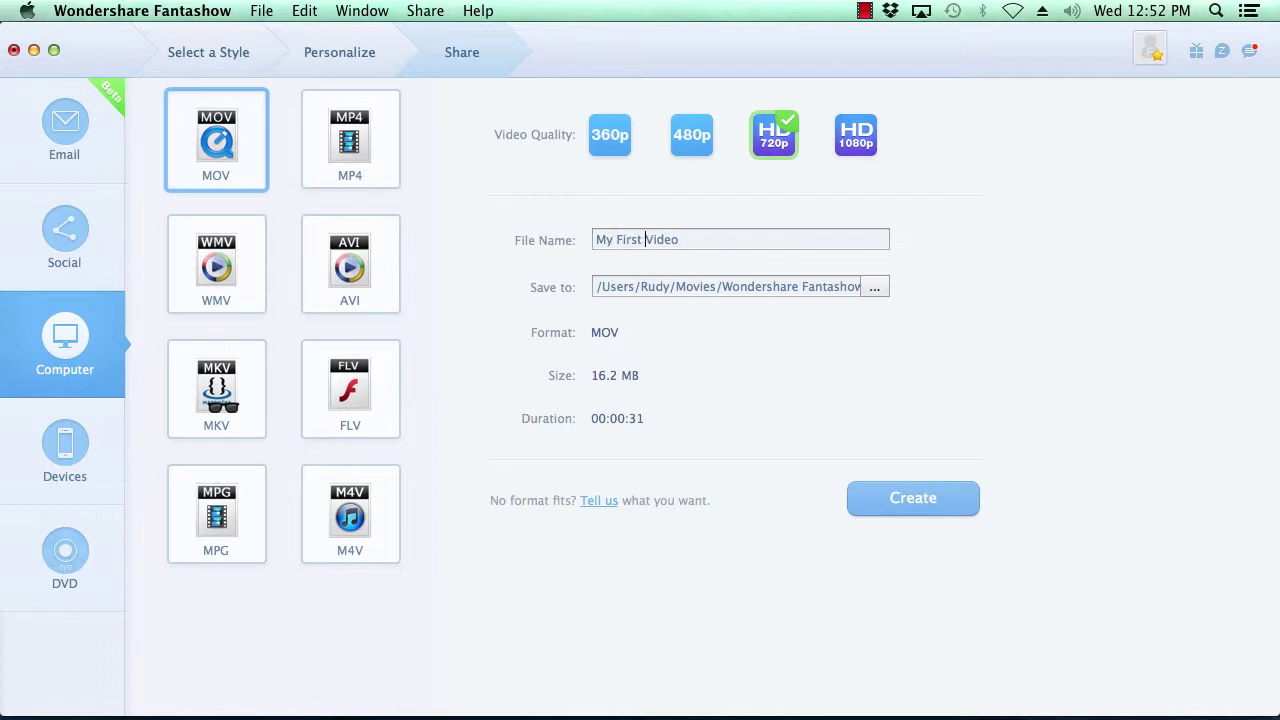
left_click(910, 506)
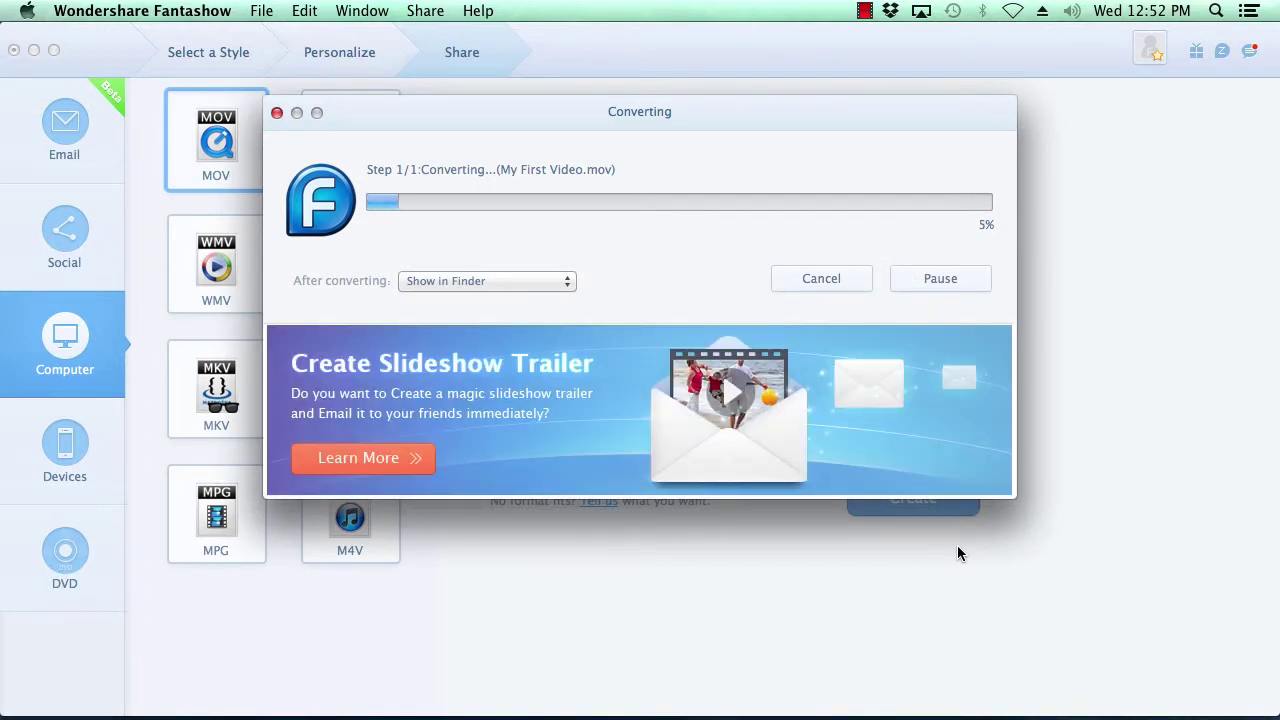
left_click(967, 568)
key("super+Tab")
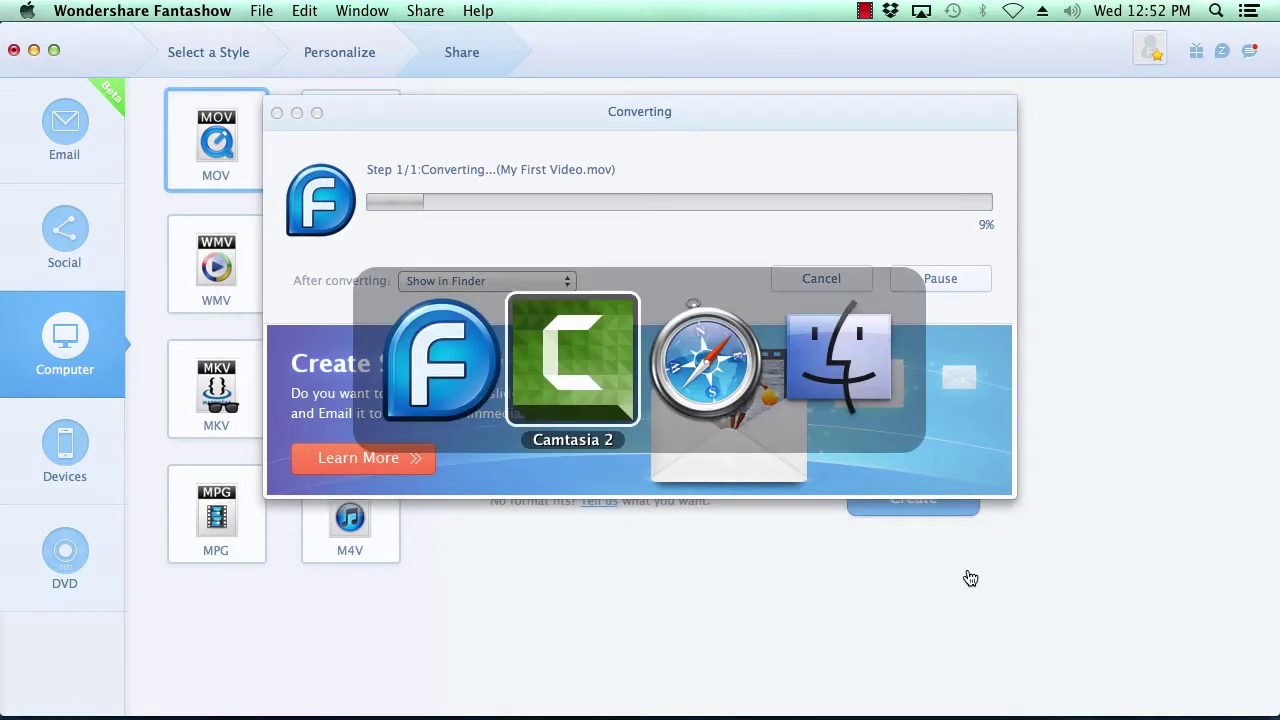
Step: Switch to Safari and scroll the slideshowcreator.net DVD Slideshow Builder page to its download section
key("super+Tab")
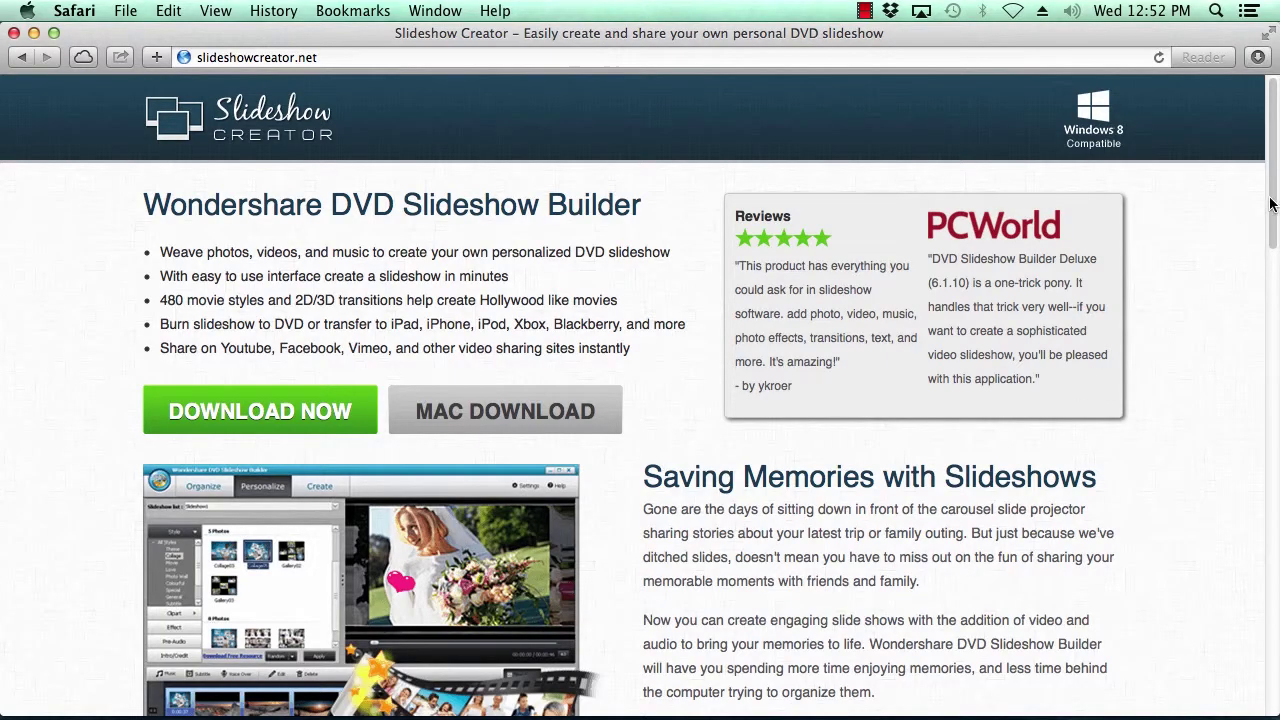
left_click_drag(1273, 201, 1271, 410)
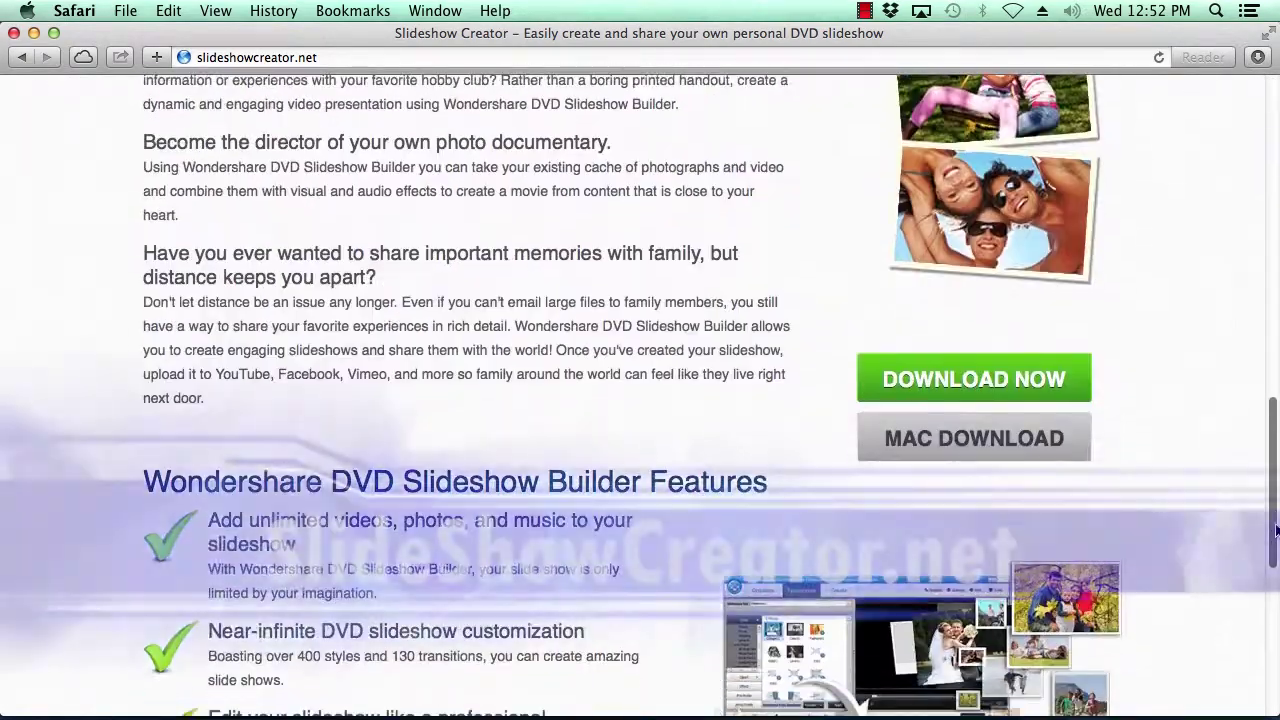
left_click_drag(1271, 410, 1275, 692)
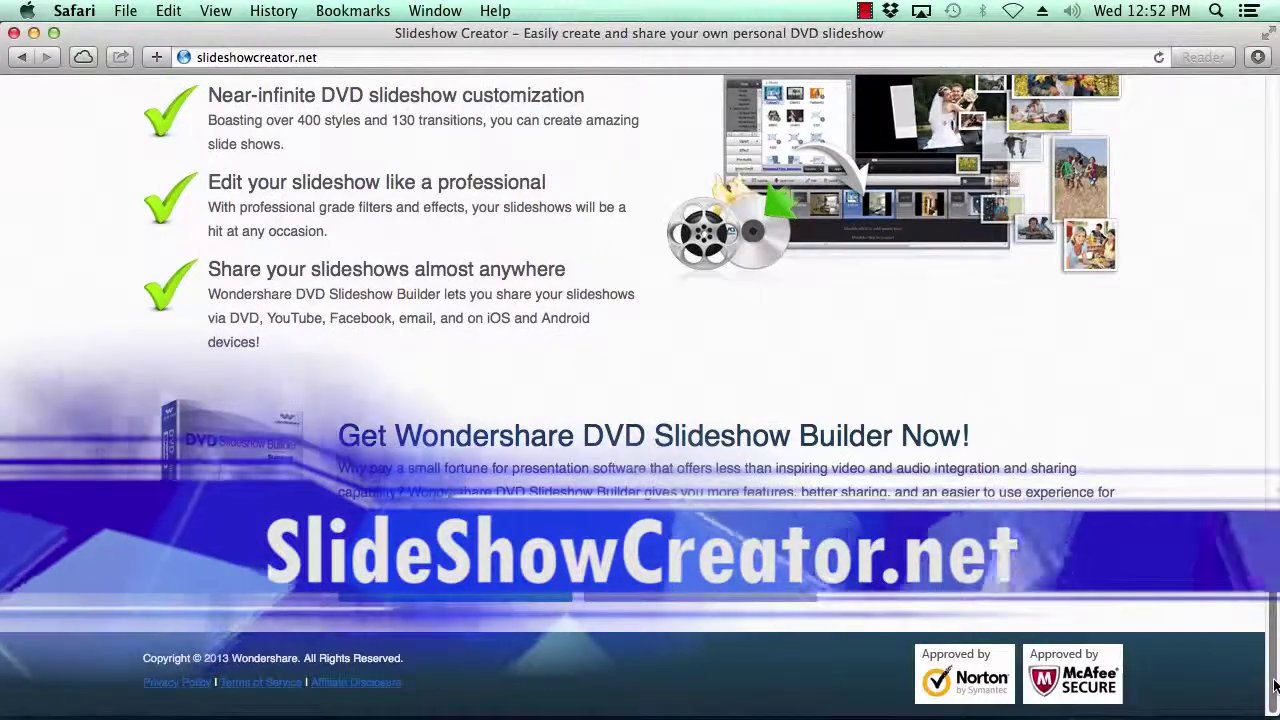